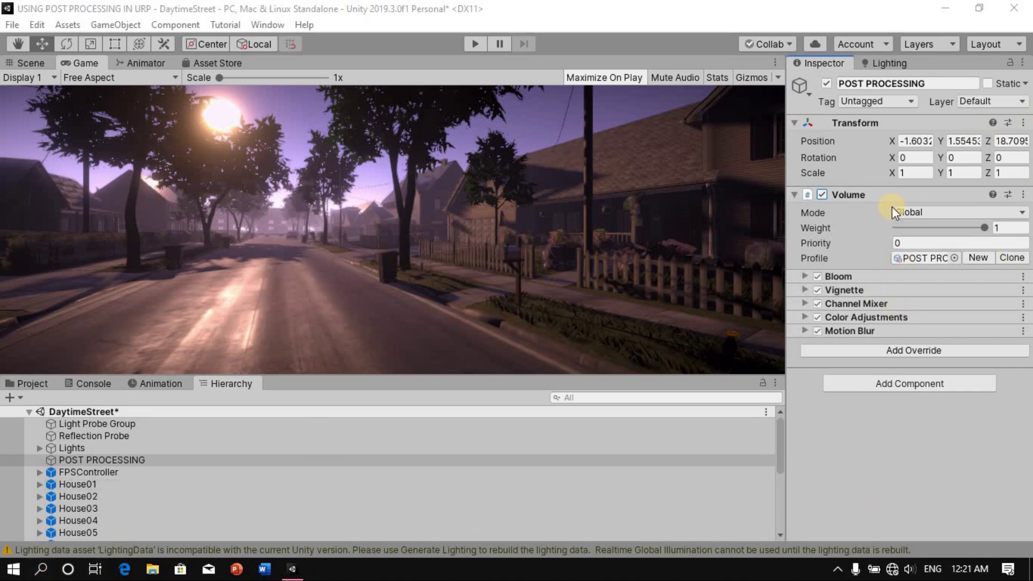
# Step: Toggle the post-processing volume off and on twice to compare the plain and processed look
pyautogui.click(821, 195)
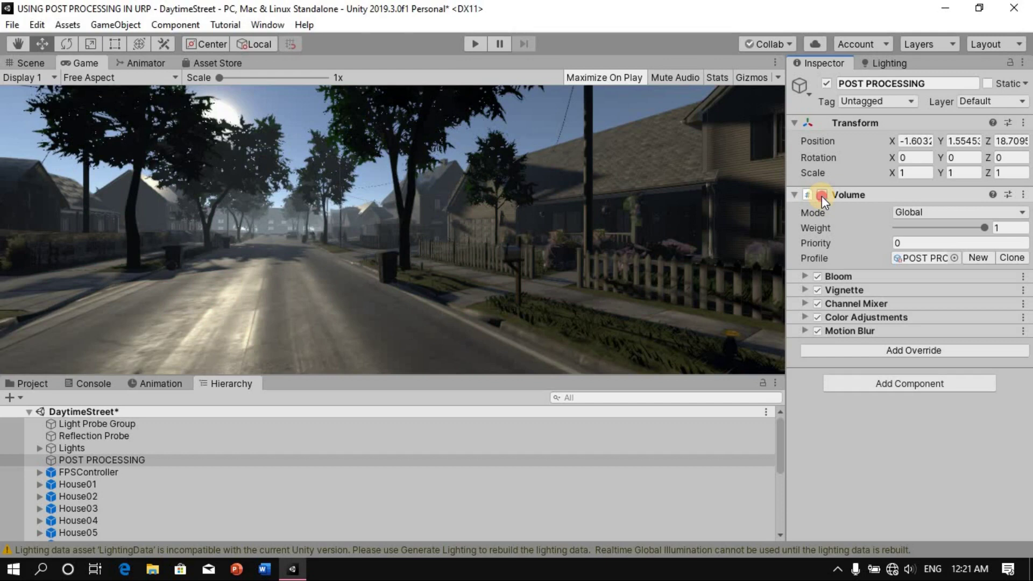
pyautogui.click(822, 194)
pyautogui.click(821, 195)
pyautogui.click(821, 195)
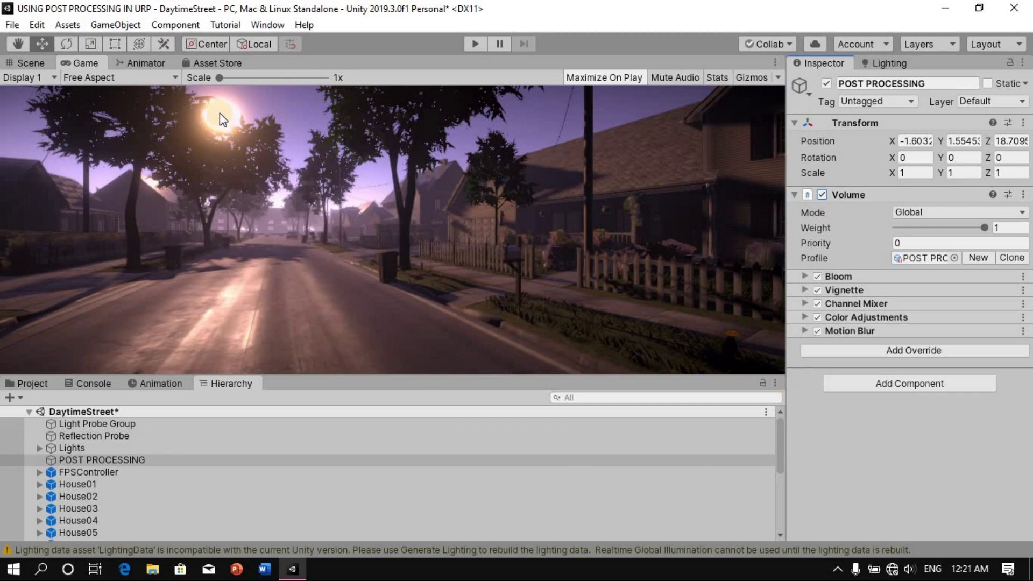
# Step: Review the installed packages in the Package Manager from the Window menu, then close it
pyautogui.click(269, 27)
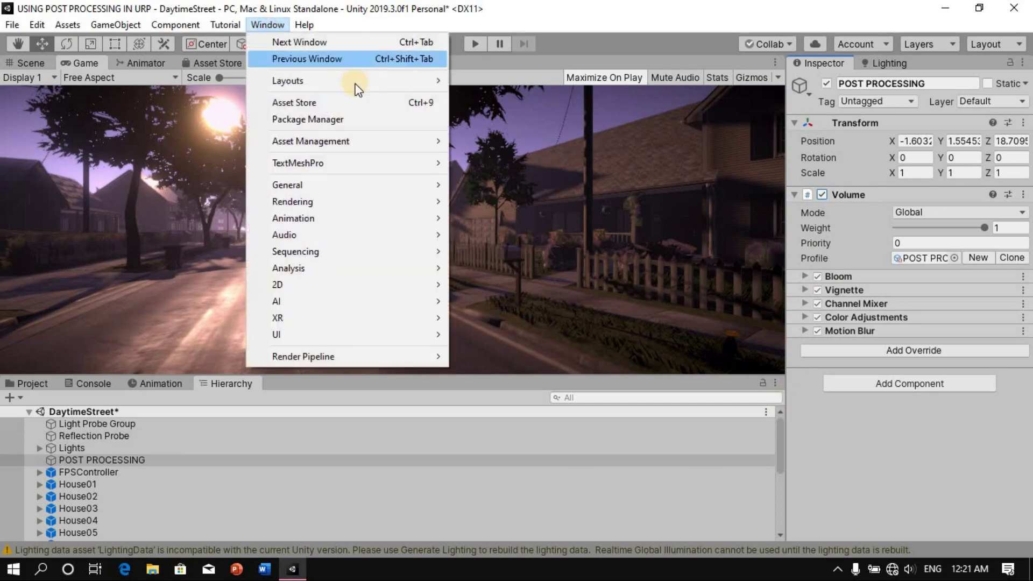
pyautogui.click(362, 128)
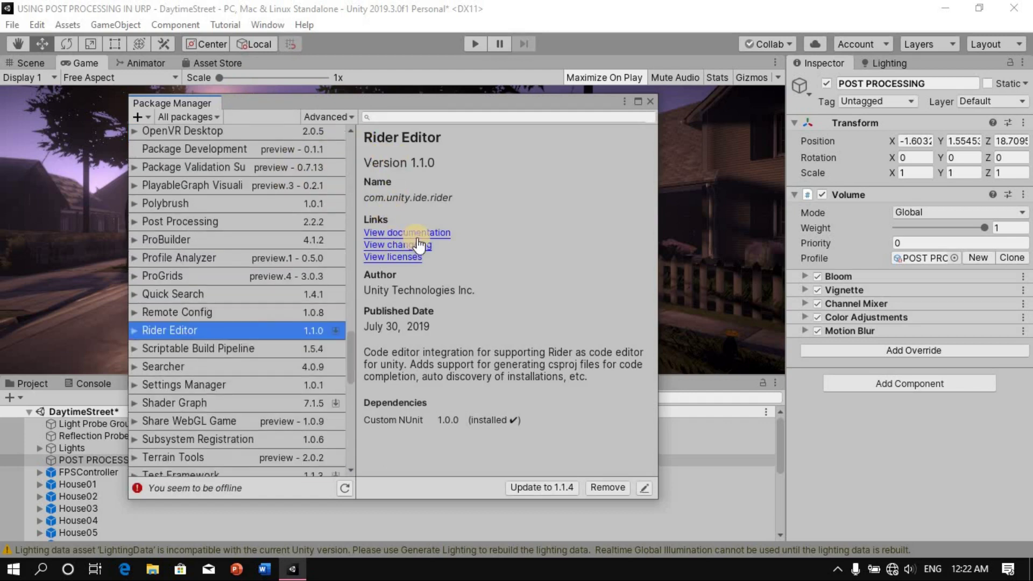
pyautogui.click(648, 101)
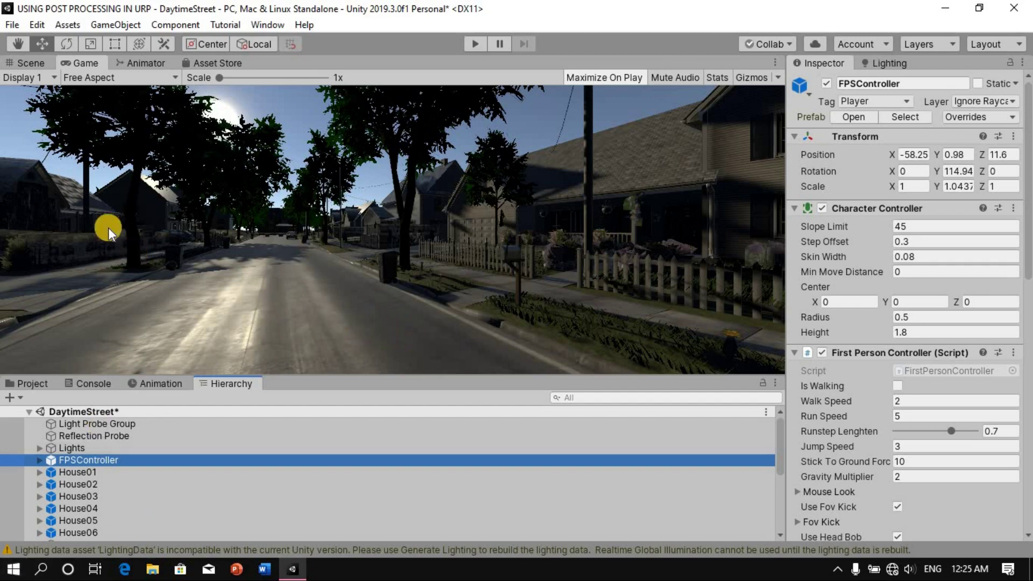
# Step: Create an empty GameObject named POST PROCESSING and move it up below Light Probe Group
pyautogui.click(121, 22)
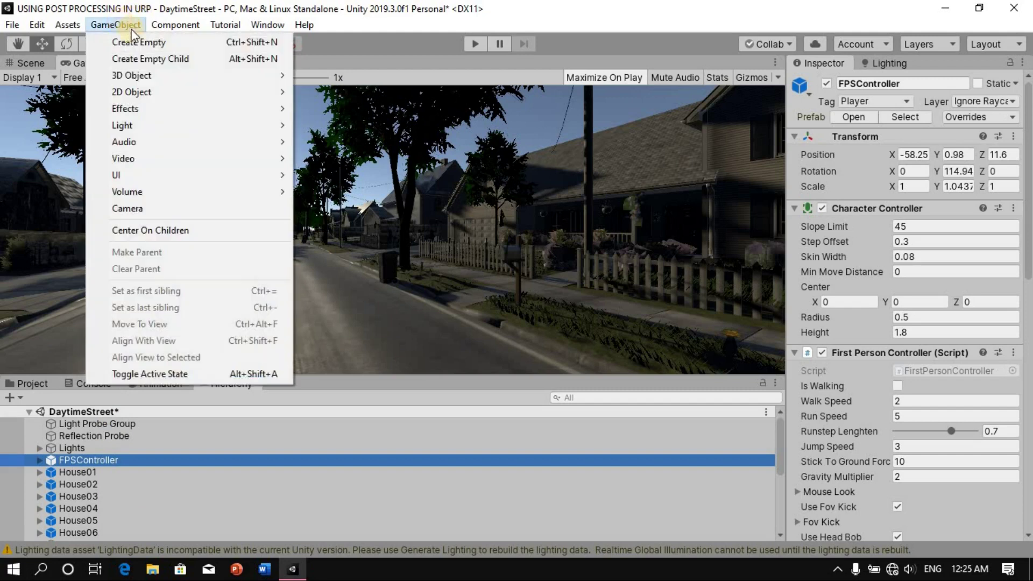
pyautogui.click(164, 43)
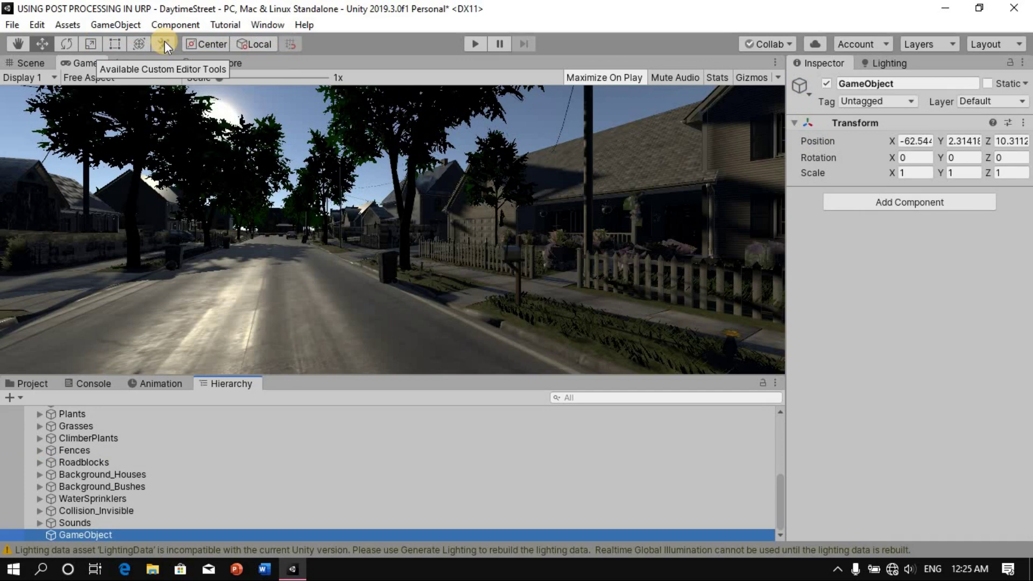
pyautogui.press('F2')
pyautogui.write('POST ')
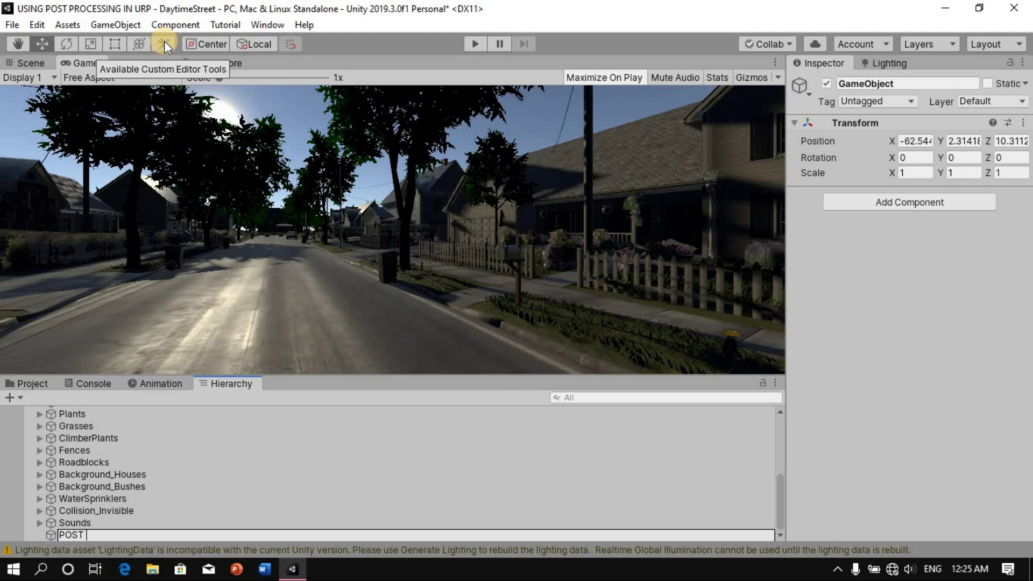
pyautogui.write('PROCESSING')
pyautogui.press('Return')
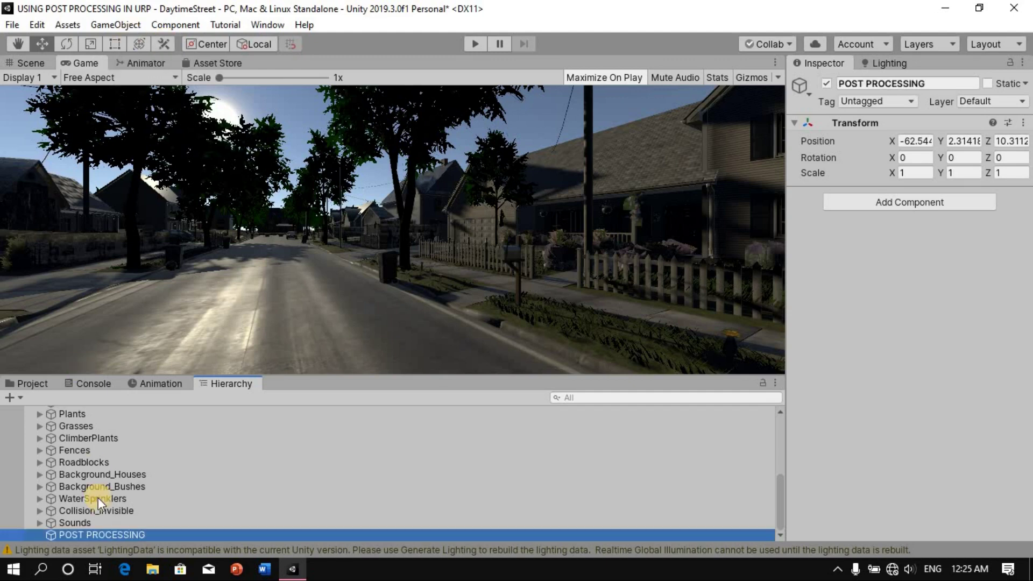
pyautogui.moveTo(112, 536); pyautogui.dragTo(140, 430)
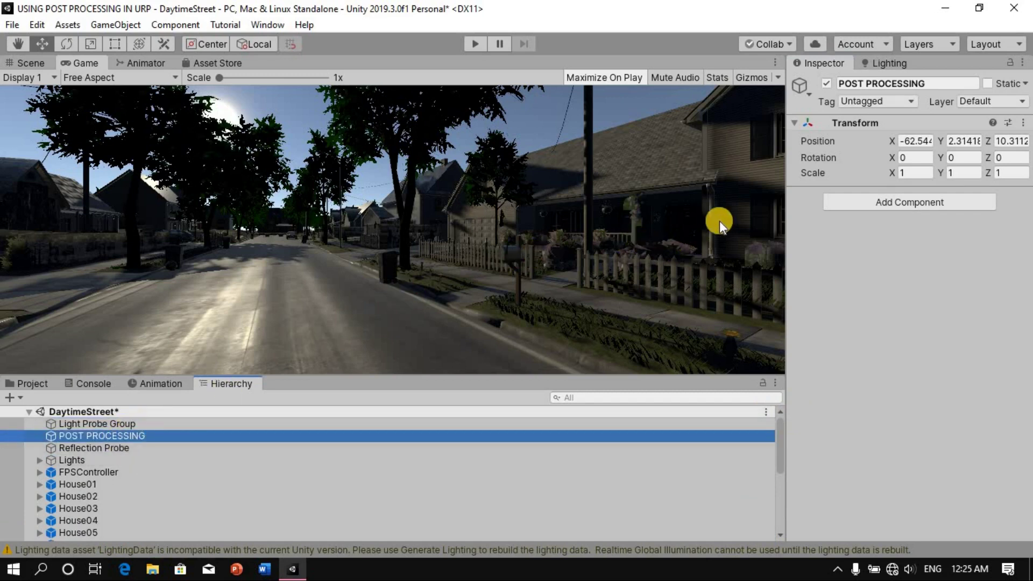
# Step: Add a Volume component to POST PROCESSING, found by searching 'VOL', and create a new profile
pyautogui.click(894, 206)
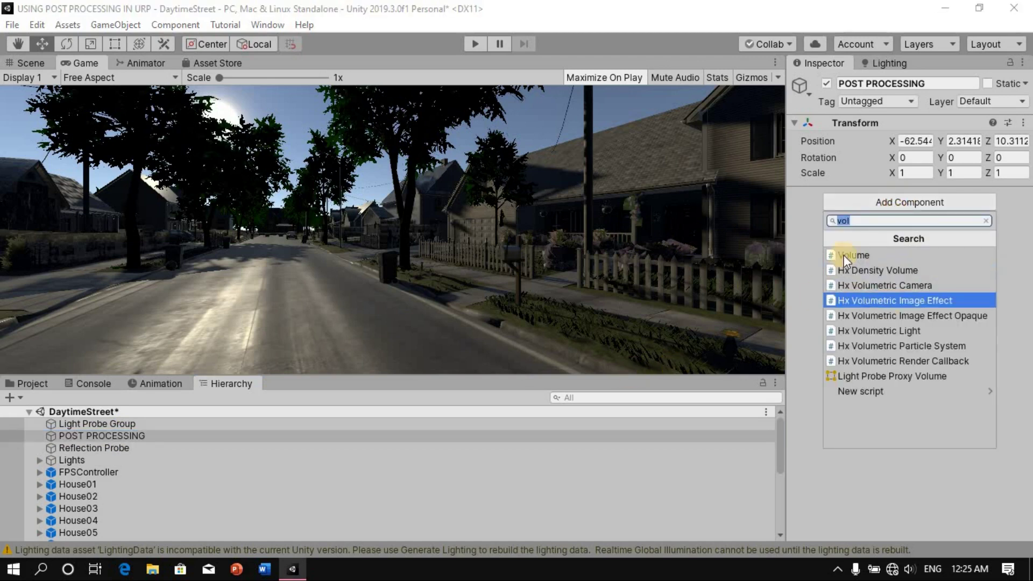
pyautogui.write('VOL')
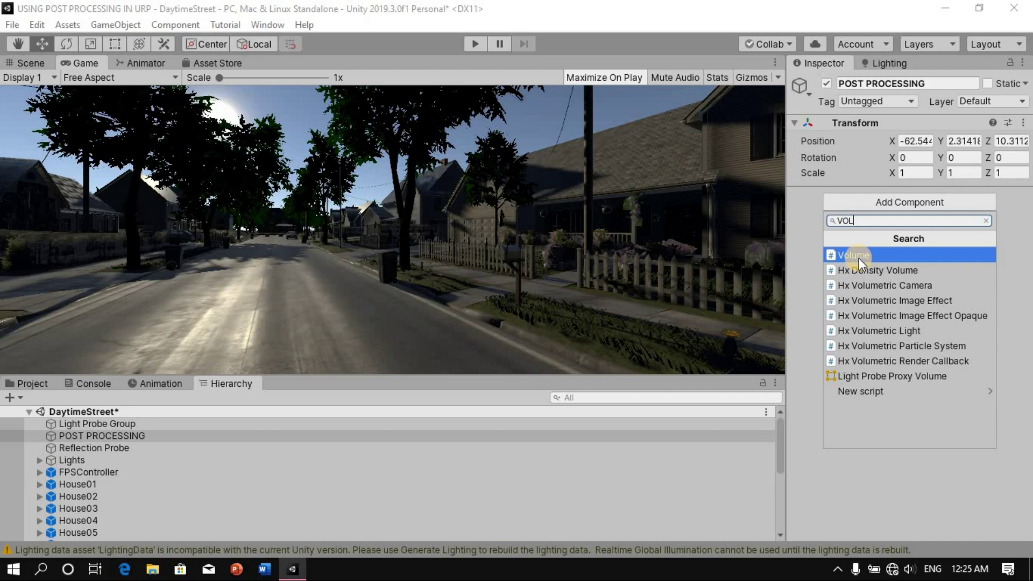
pyautogui.click(859, 258)
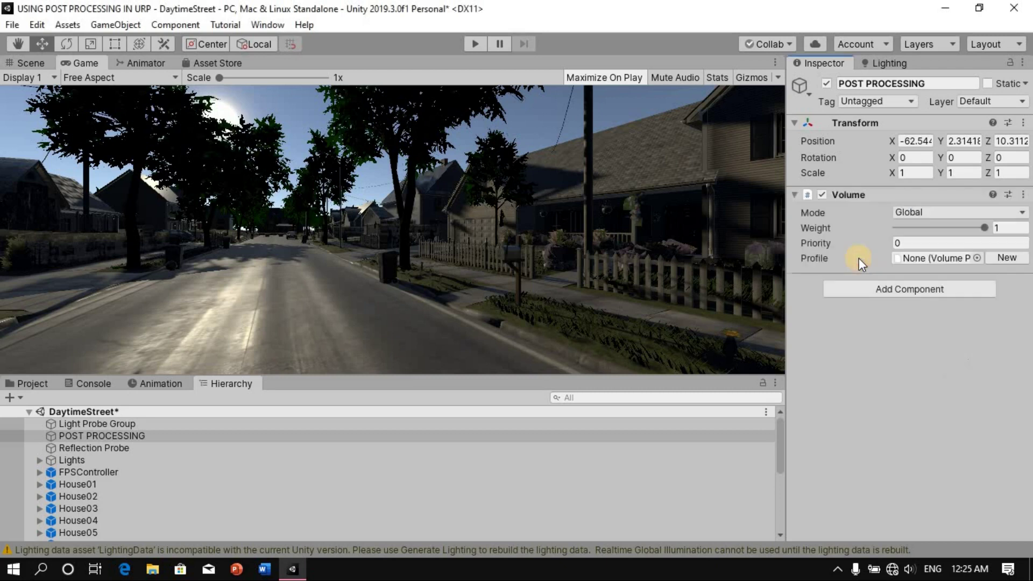
pyautogui.click(1011, 260)
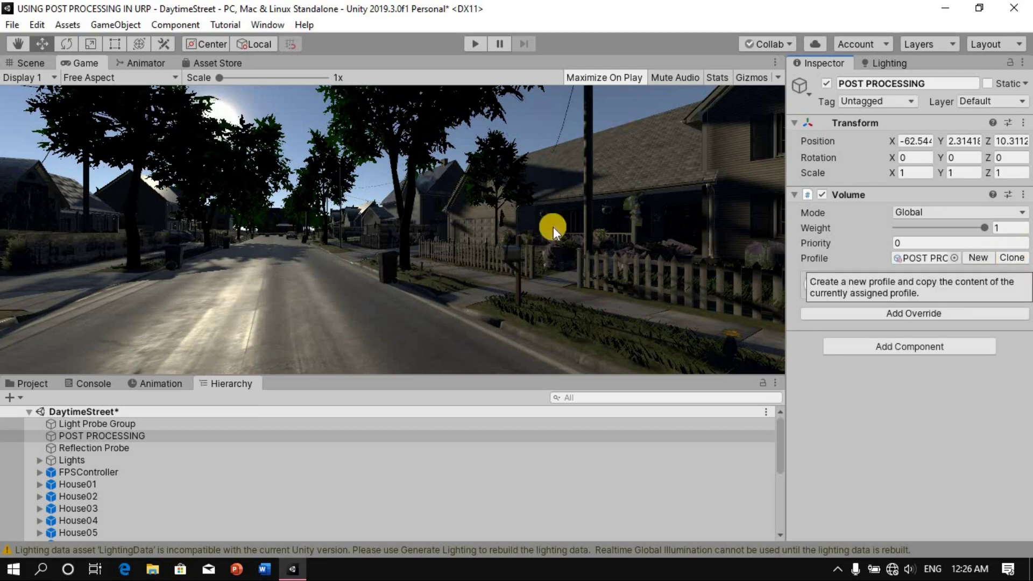
# Step: Add a Vignette override with all properties enabled and Intensity at 0.41
pyautogui.click(924, 316)
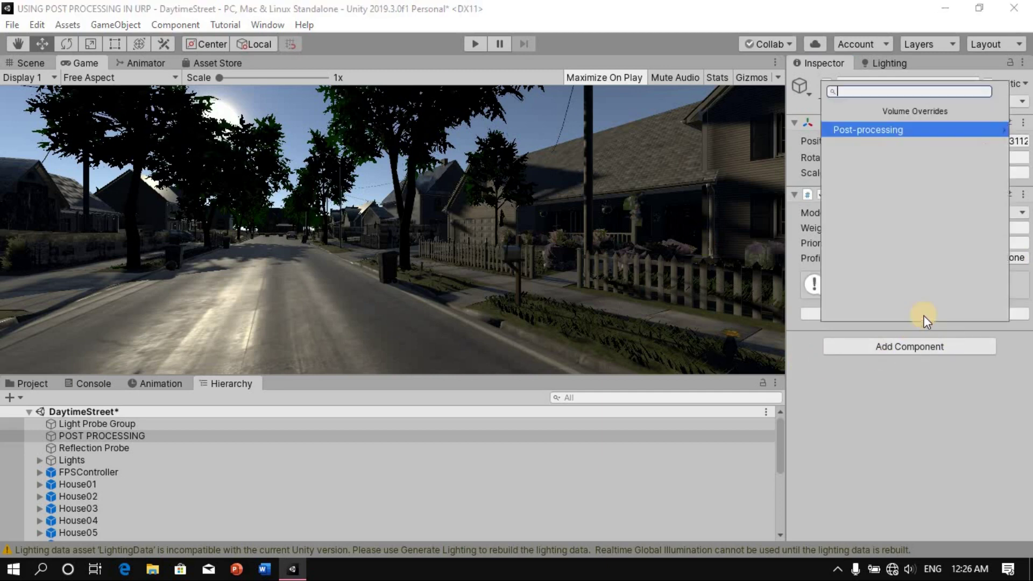
pyautogui.click(868, 132)
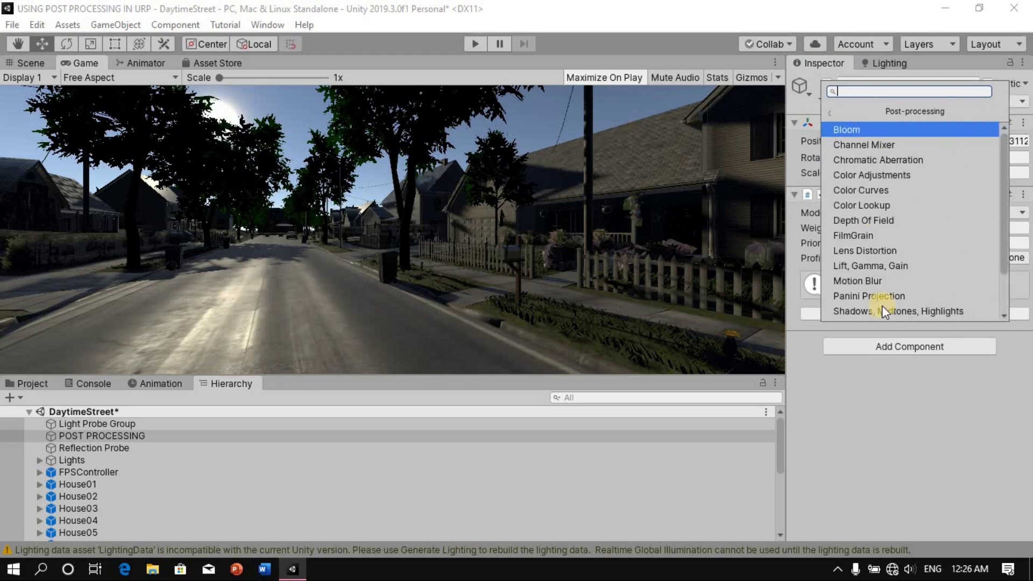
pyautogui.scroll(-2, 876, 254)
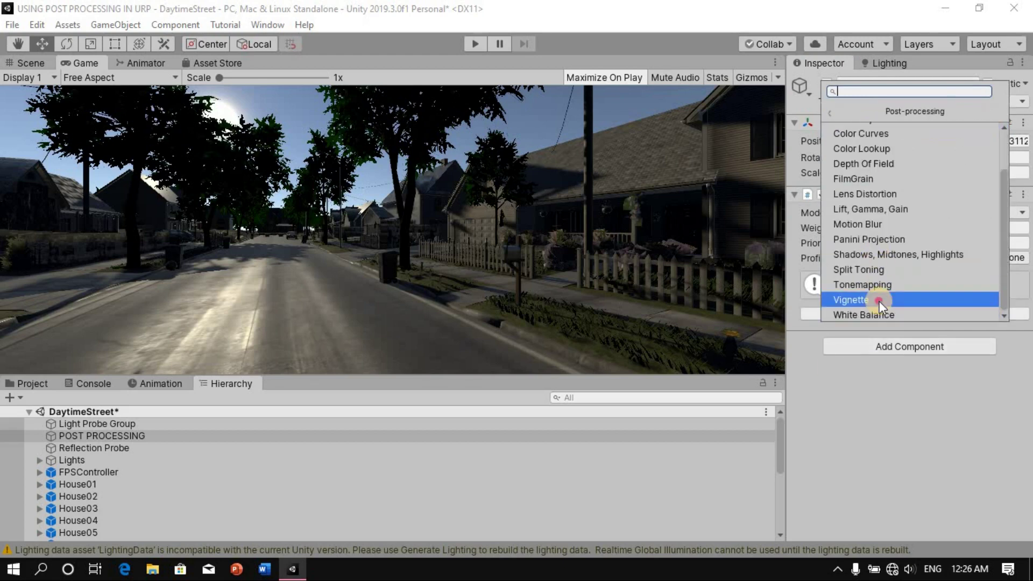
pyautogui.click(878, 300)
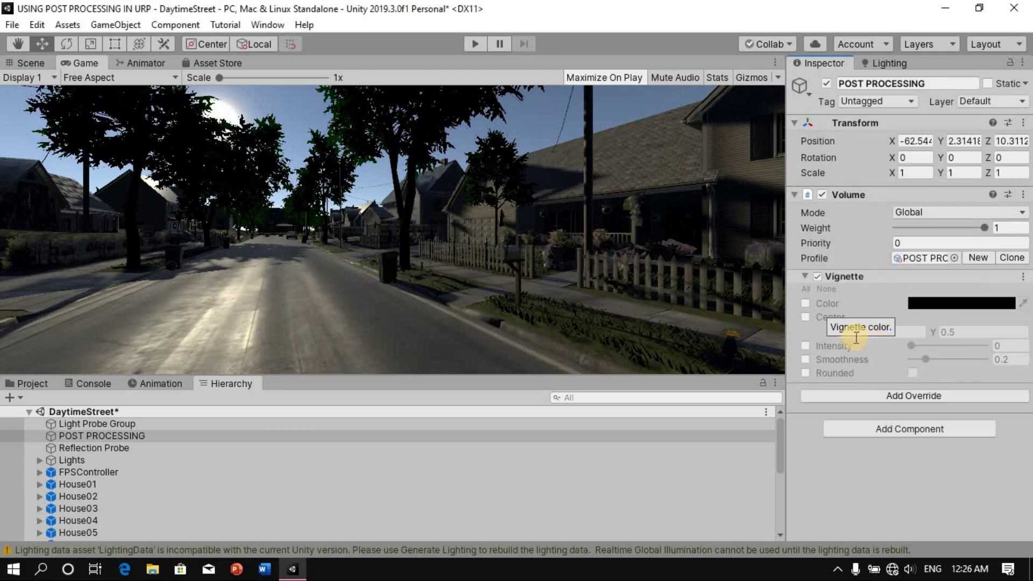
pyautogui.click(809, 289)
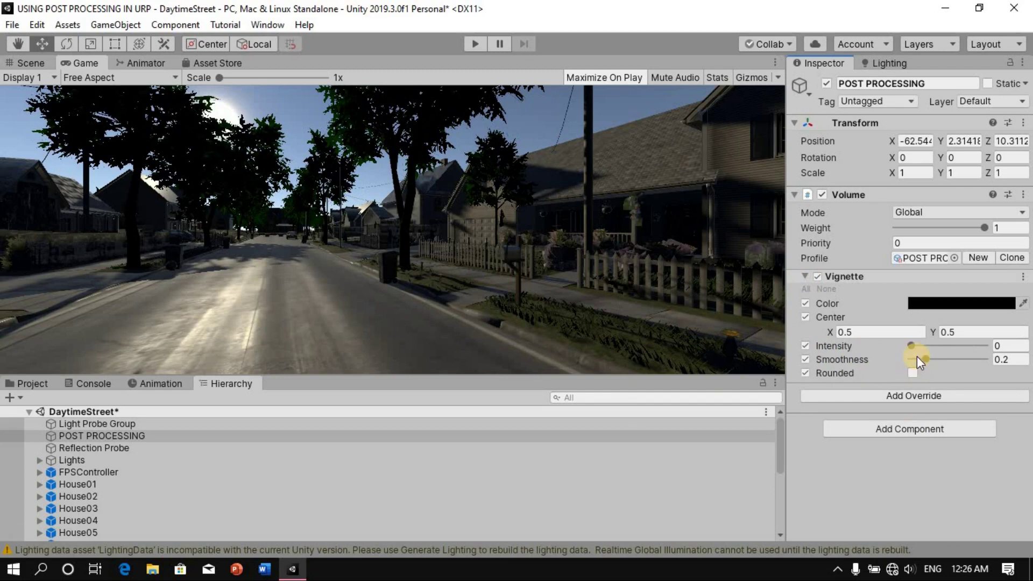
pyautogui.moveTo(909, 347); pyautogui.dragTo(939, 354)
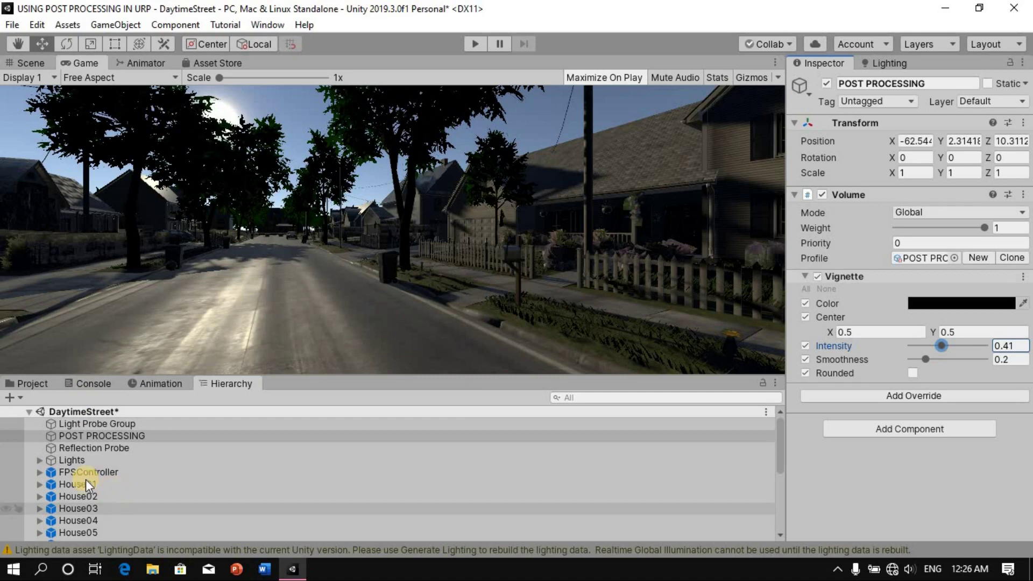
# Step: Turn on Post Processing in the FirstPersonCharacter camera's Rendering settings, then reselect POST PROCESSING
pyautogui.click(36, 476)
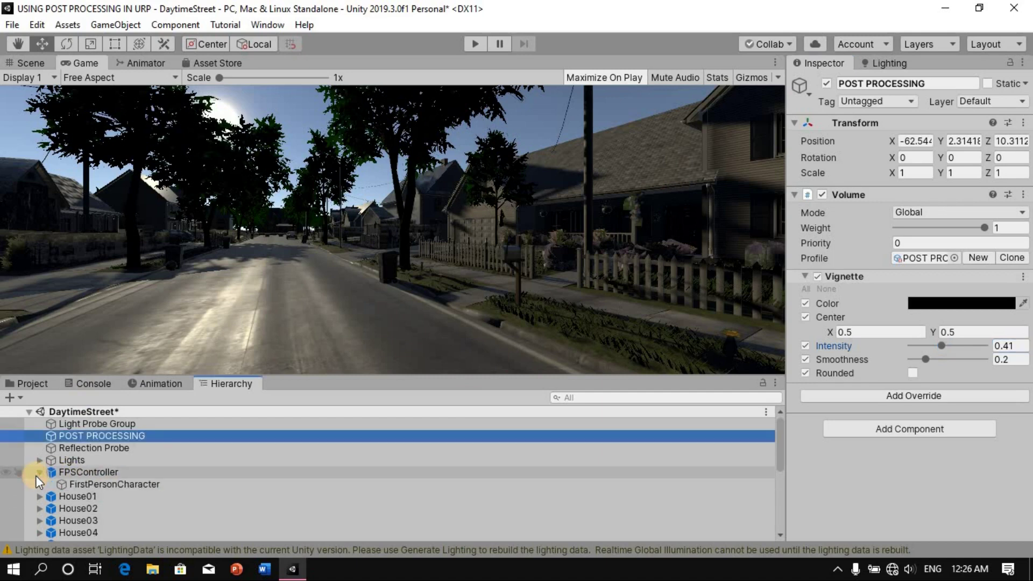
pyautogui.click(144, 485)
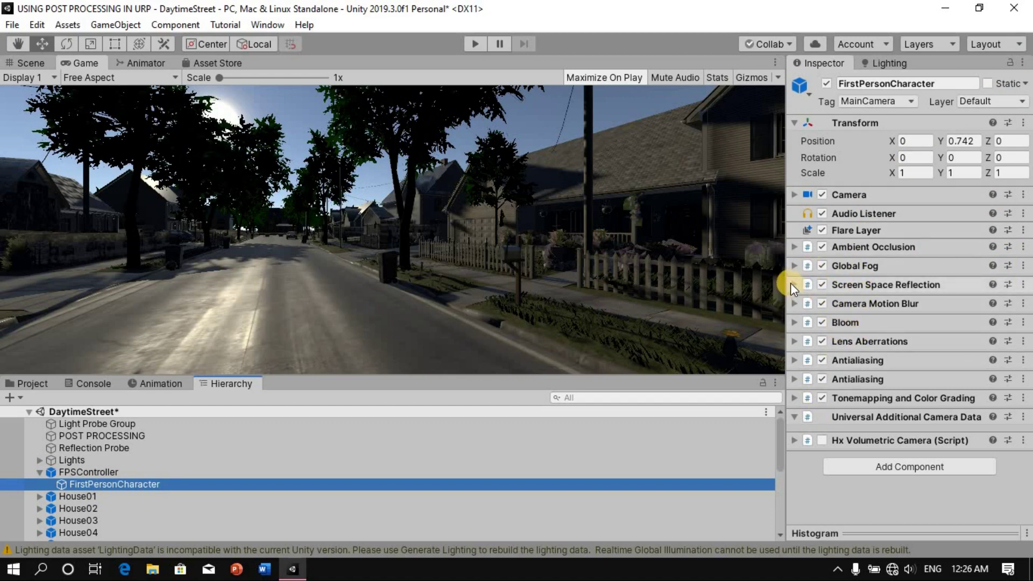
pyautogui.click(794, 196)
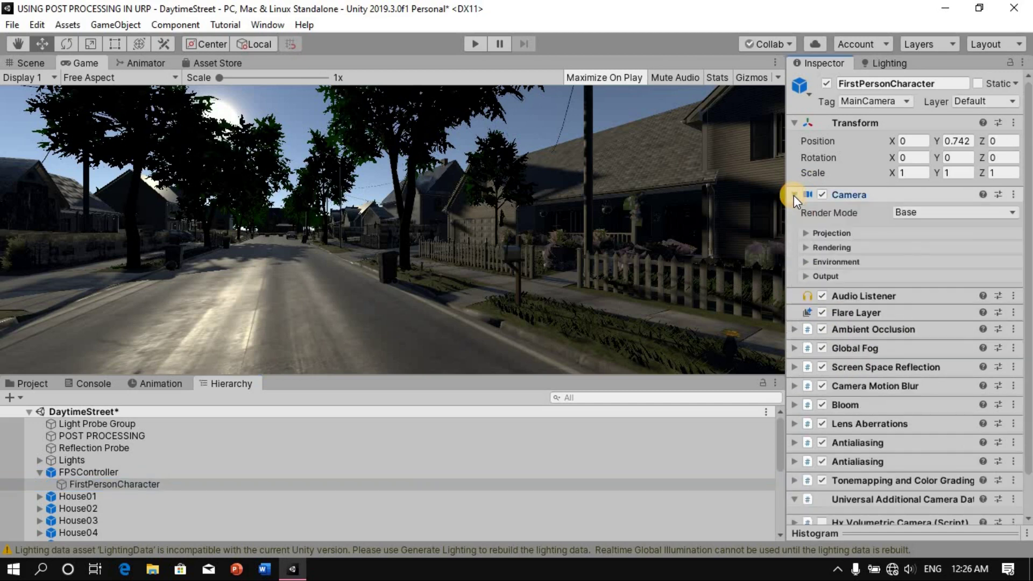
pyautogui.click(805, 247)
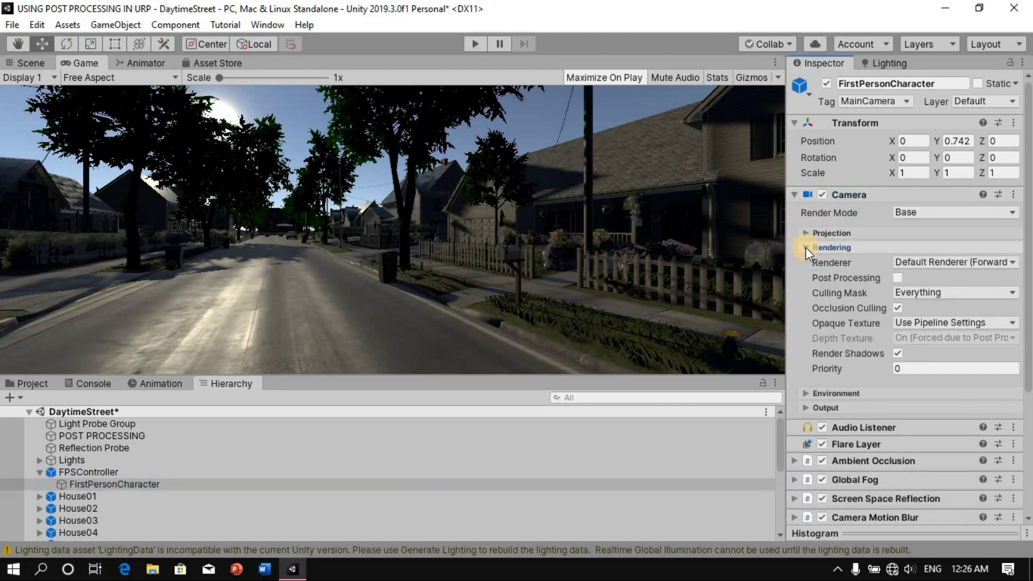
pyautogui.click(895, 279)
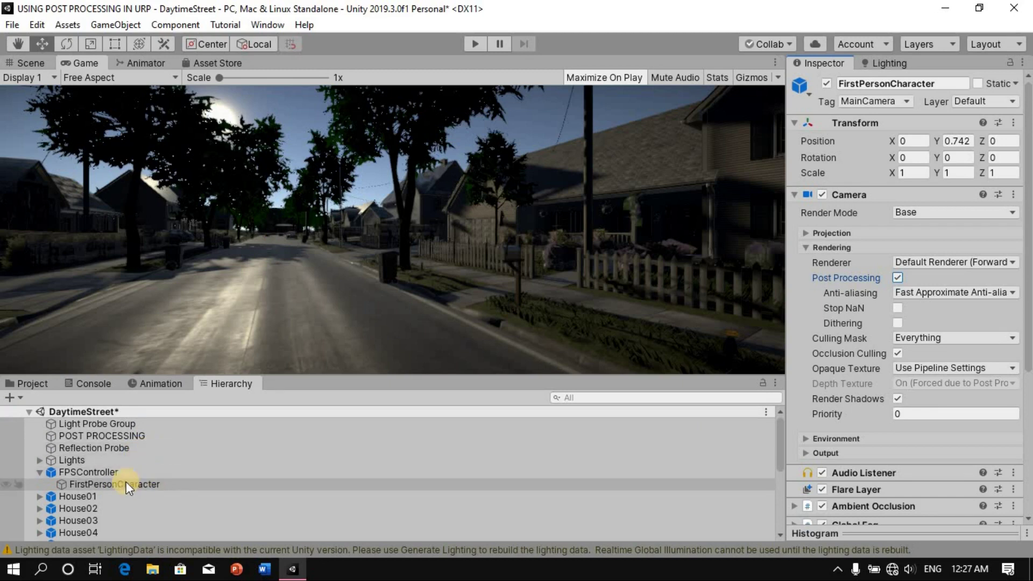
pyautogui.click(128, 435)
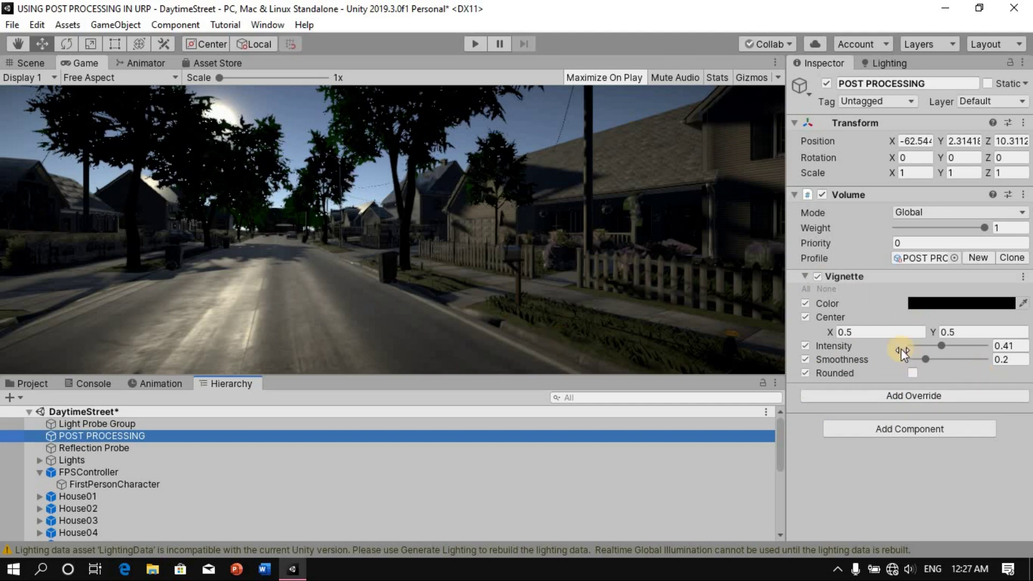
# Step: Add a Bloom override with all settings enabled, Intensity 4.45 and High Quality Filtering on
pyautogui.click(905, 395)
pyautogui.click(867, 211)
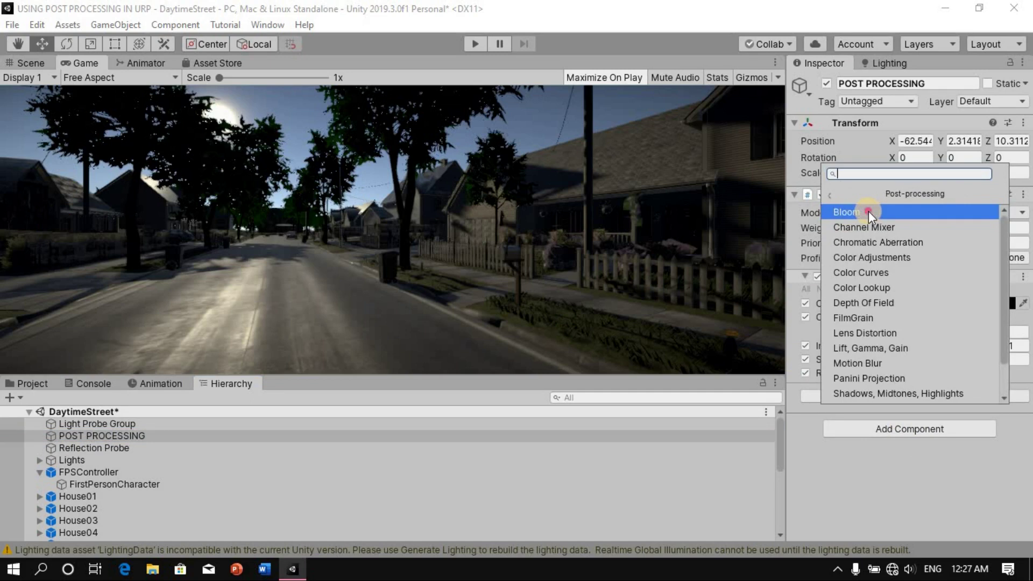
pyautogui.click(868, 210)
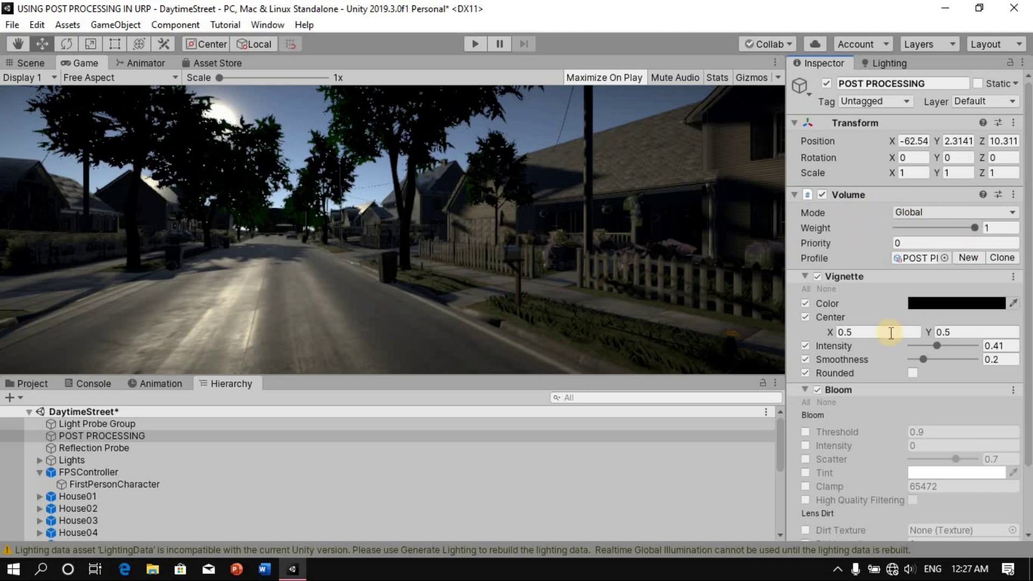
pyautogui.scroll(-3, 816, 362)
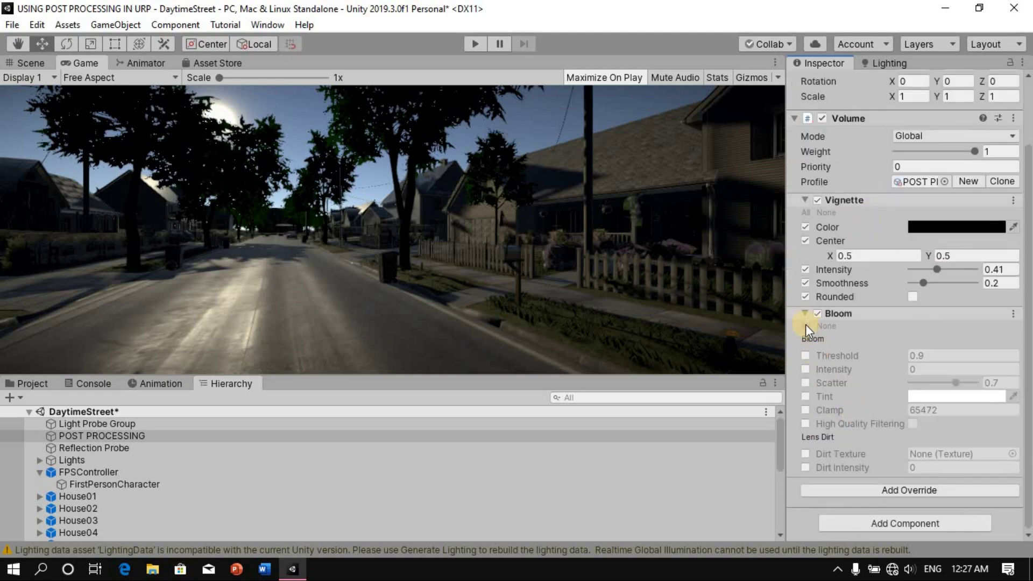
pyautogui.click(806, 327)
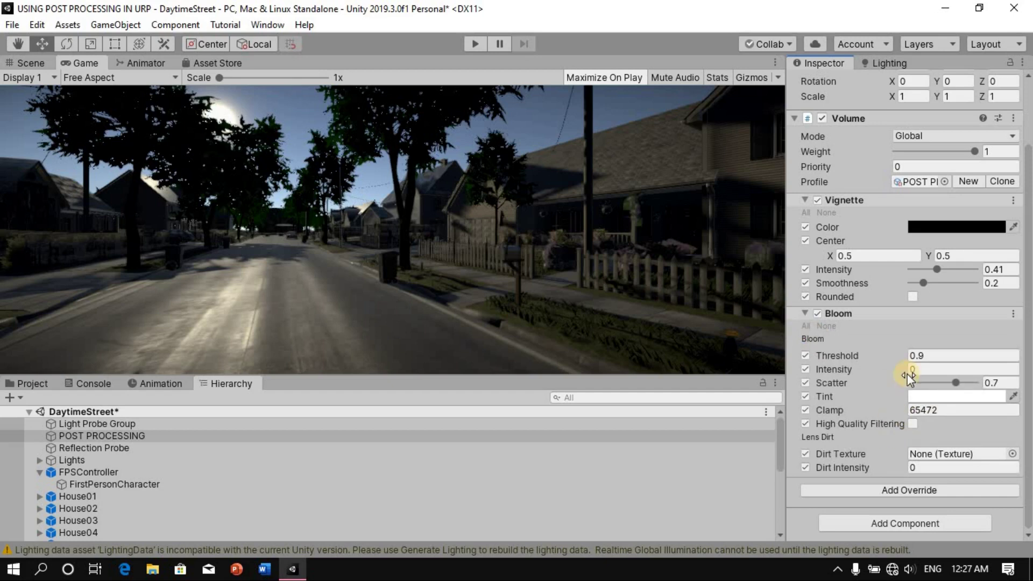
pyautogui.doubleClick(933, 372)
pyautogui.write('4')
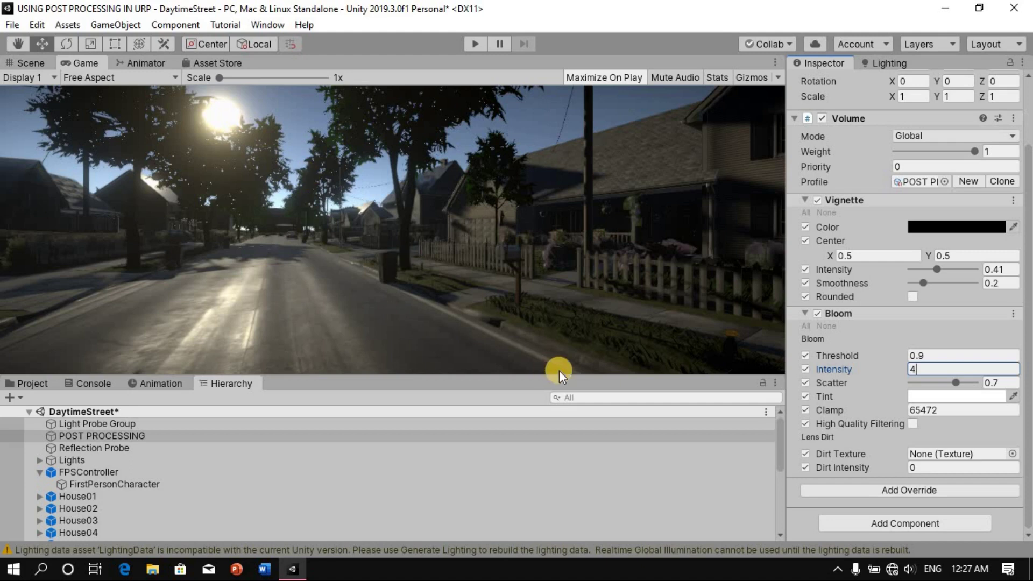
pyautogui.write('.45')
pyautogui.click(911, 424)
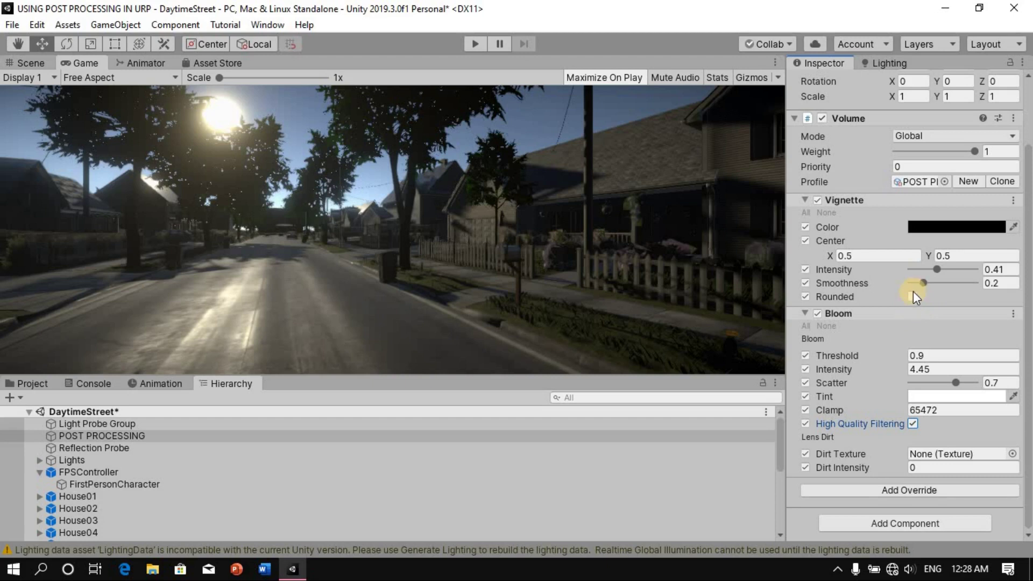
# Step: Raise the Vignette Smoothness from 0.2 to 0.34
pyautogui.click(999, 285)
pyautogui.click(933, 294)
pyautogui.moveTo(921, 287); pyautogui.dragTo(931, 291)
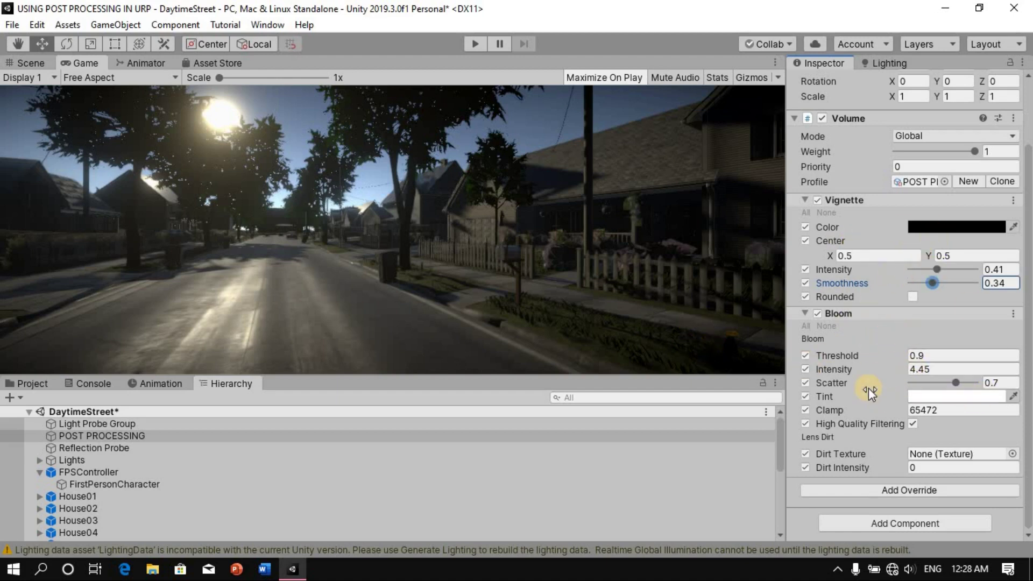
# Step: Collapse the Bloom and Vignette panels and add a Channel Mixer override
pyautogui.click(802, 313)
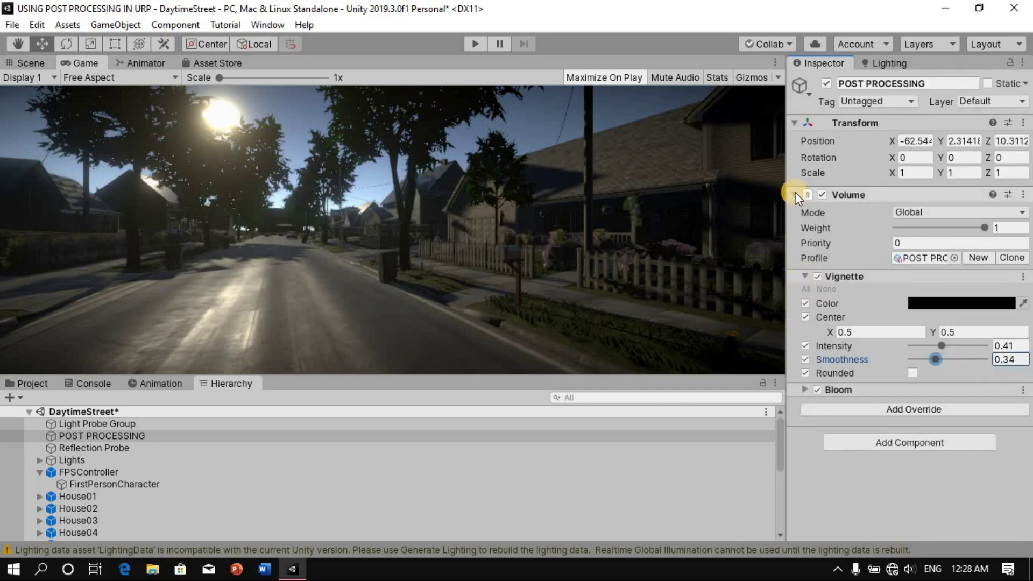
pyautogui.click(795, 196)
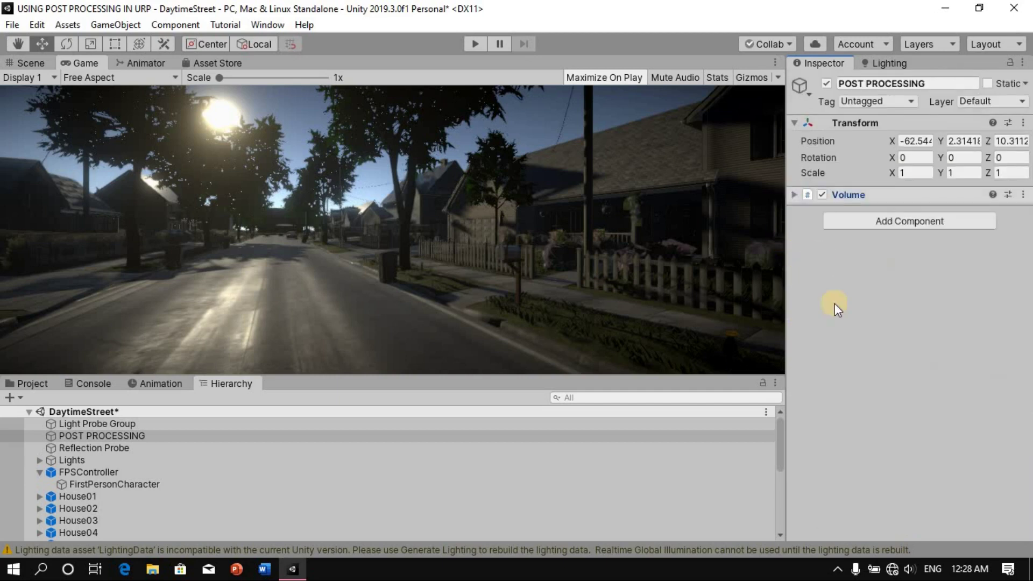
pyautogui.click(795, 197)
pyautogui.click(804, 276)
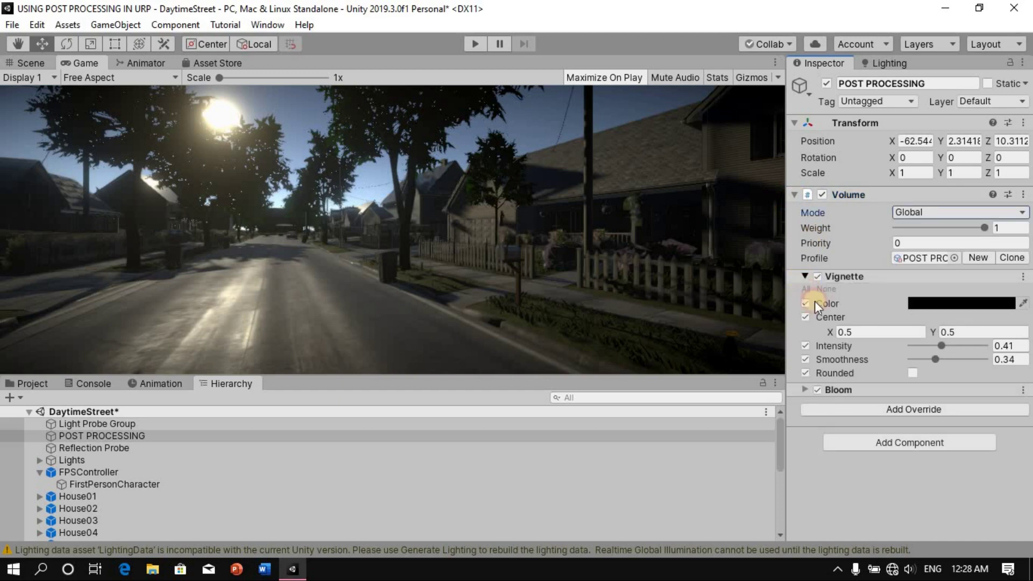
pyautogui.click(903, 309)
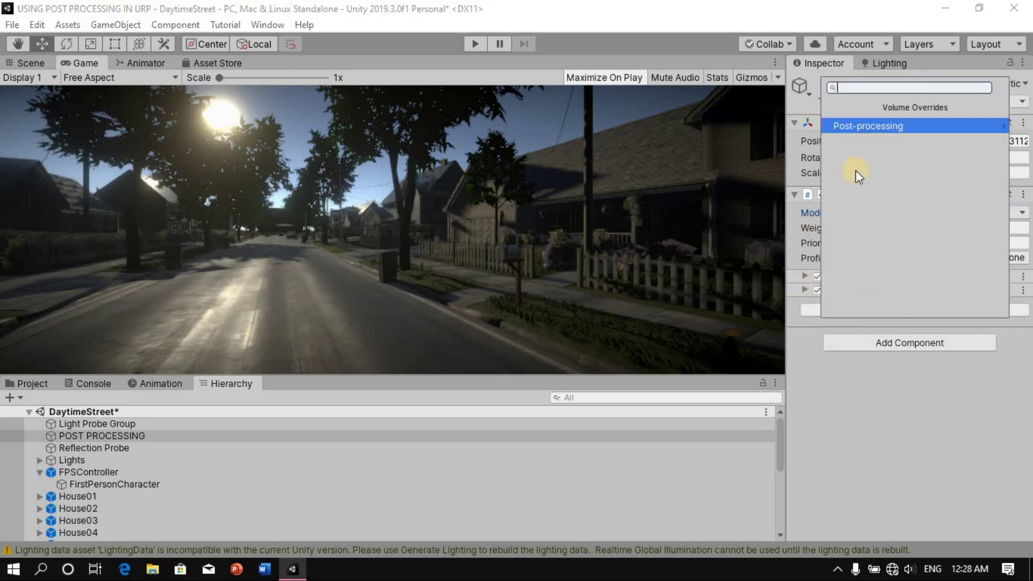
pyautogui.click(857, 123)
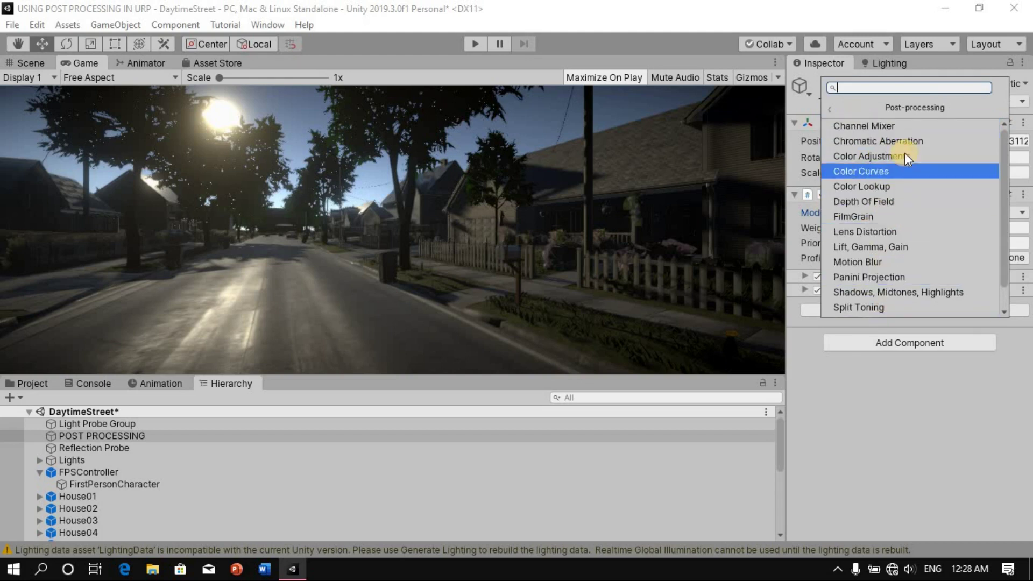
pyautogui.click(898, 125)
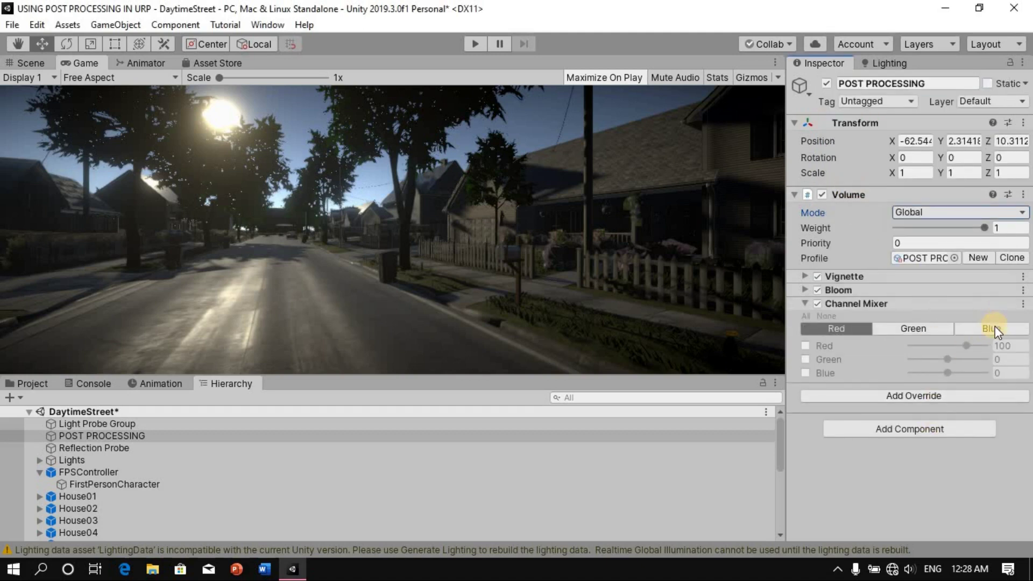
# Step: On the Channel Mixer's Blue output, enable all settings and set Red to -16
pyautogui.click(994, 327)
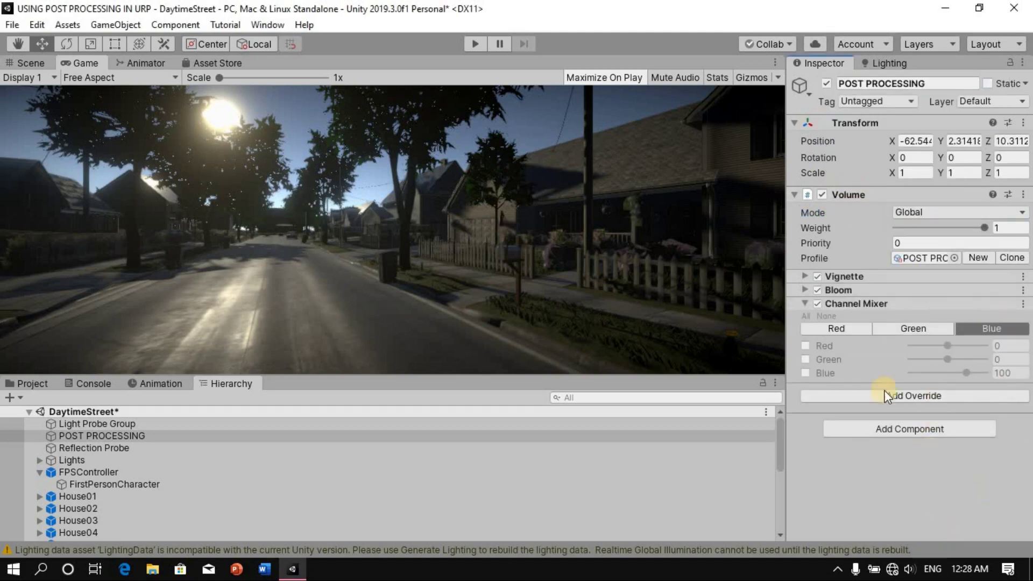
pyautogui.click(802, 317)
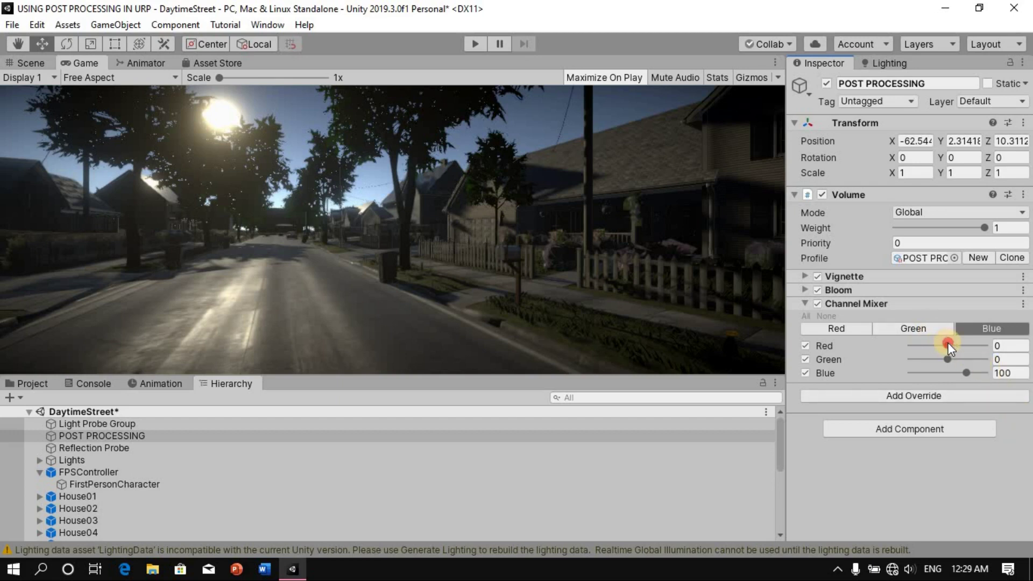
pyautogui.moveTo(947, 343); pyautogui.dragTo(943, 345)
pyautogui.click(1018, 349)
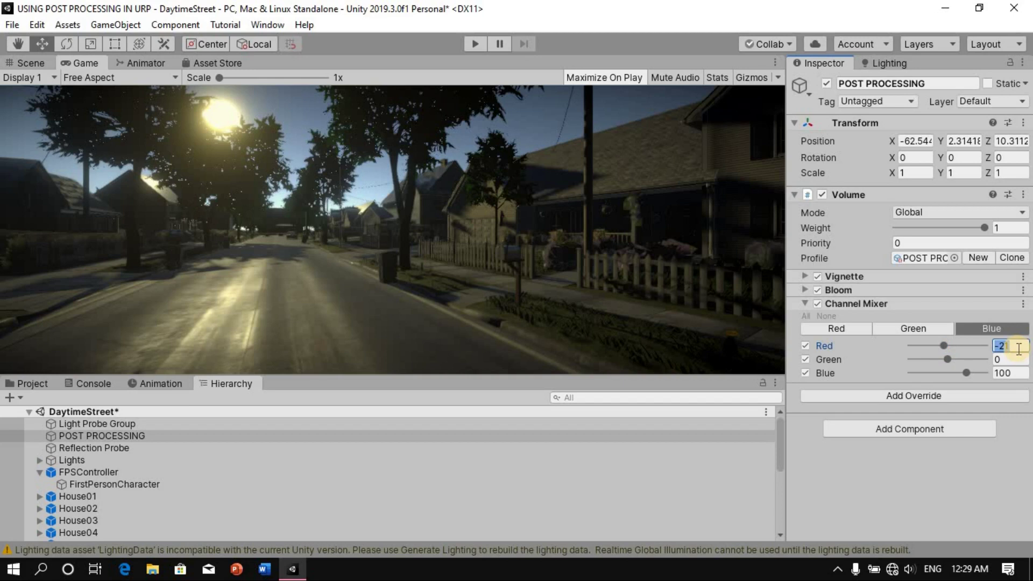
pyautogui.write('-10')
pyautogui.press('BackSpace')
pyautogui.write('66')
# Step: Set the Blue output's Green contribution to 30
pyautogui.moveTo(946, 359); pyautogui.dragTo(960, 360)
pyautogui.click(1009, 360)
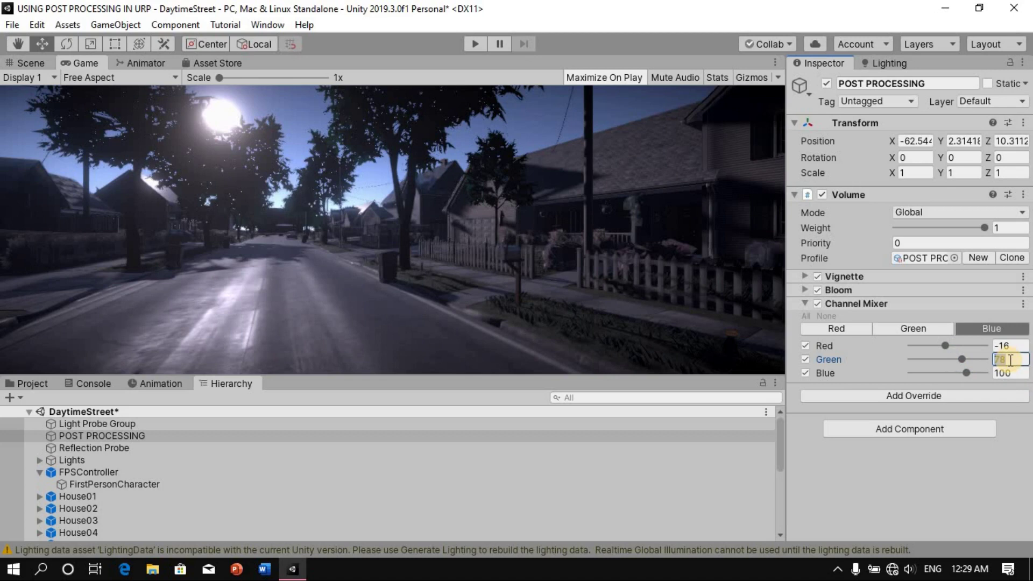
pyautogui.write('20')
pyautogui.press('BackSpace')
pyautogui.press('BackSpace')
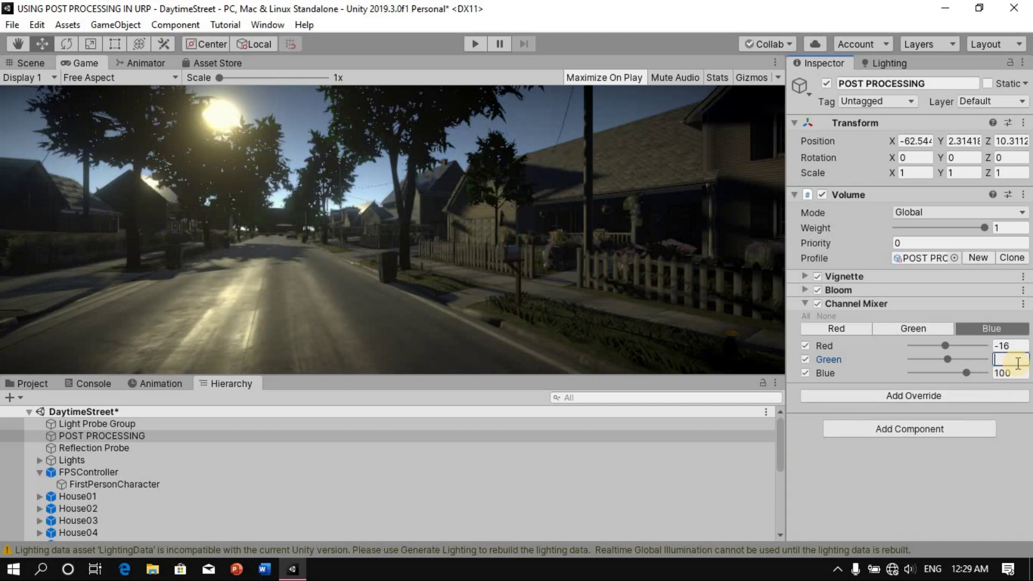
pyautogui.write('30')
# Step: Set the Channel Mixer's Green output Red to -4, trying a negative Blue before resetting it to 0
pyautogui.click(918, 330)
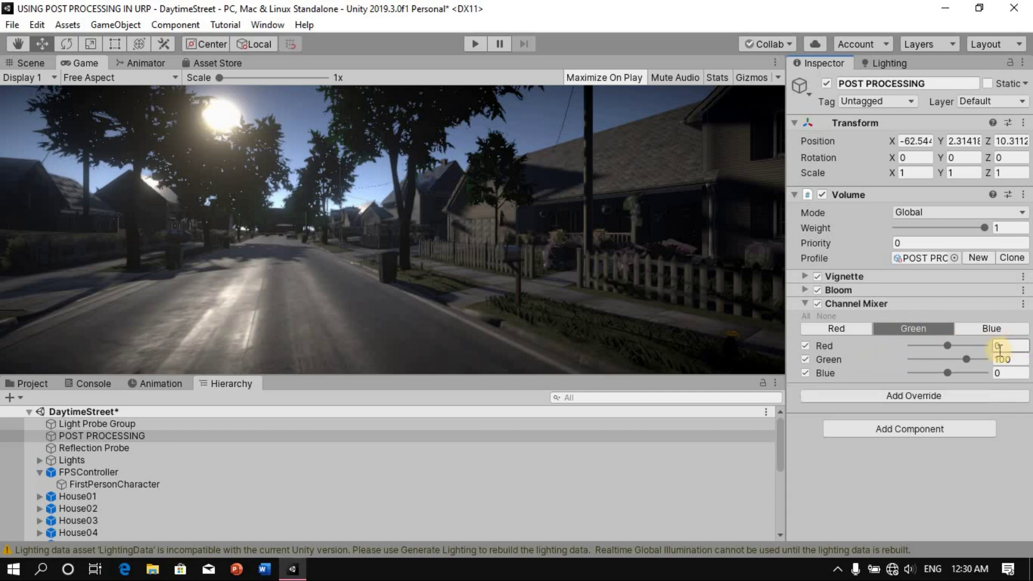
pyautogui.click(947, 345)
pyautogui.moveTo(946, 347)
pyautogui.mouseDown()
pyautogui.moveTo(929, 354)
pyautogui.moveTo(951, 355)
pyautogui.mouseUp()
pyautogui.click(1010, 348)
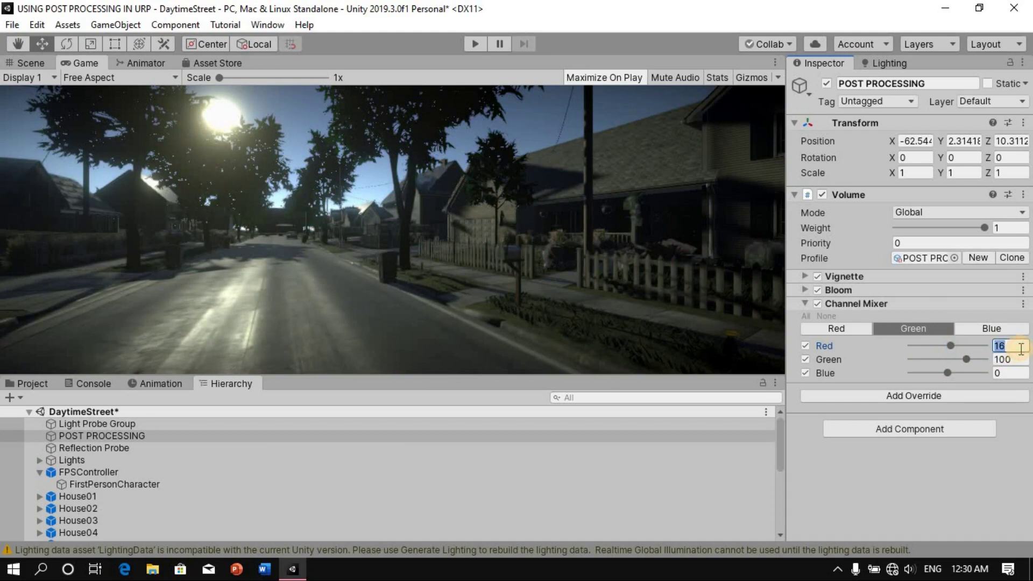
pyautogui.write('-4')
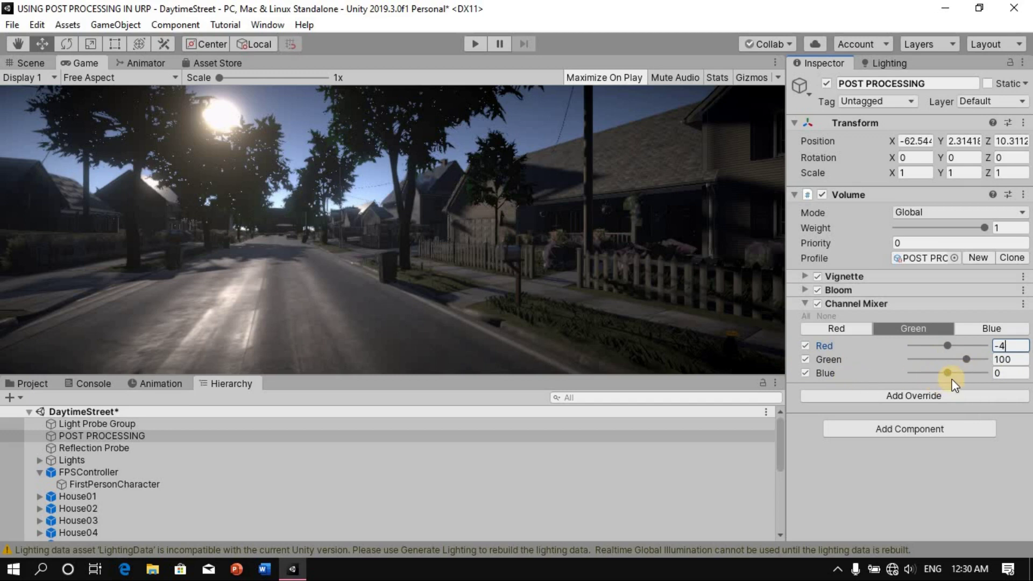
pyautogui.moveTo(949, 372); pyautogui.dragTo(943, 376)
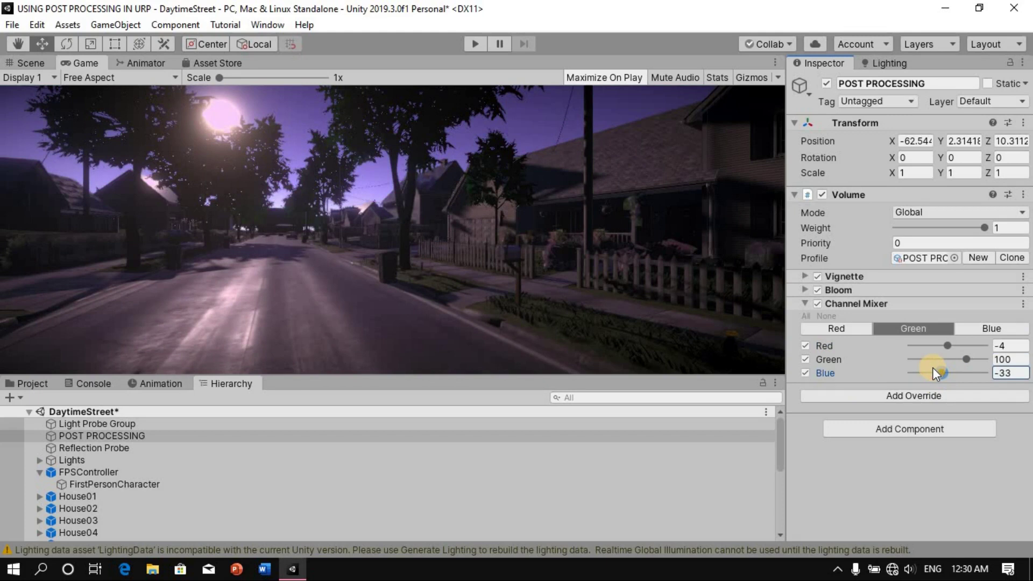
pyautogui.moveTo(938, 371); pyautogui.dragTo(947, 373)
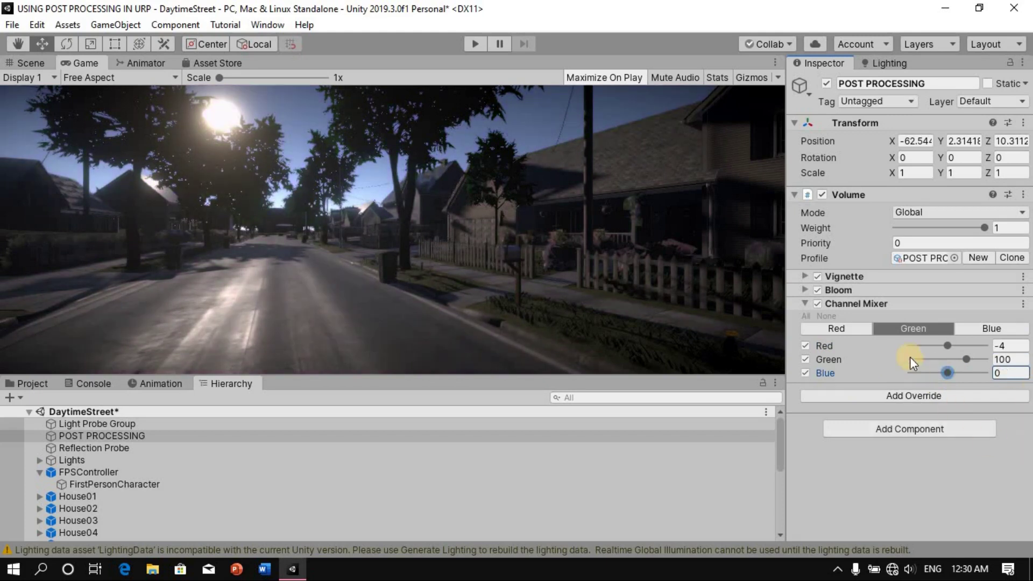
# Step: Set the Green contribution of the Channel Mixer's Red output to 40
pyautogui.click(854, 328)
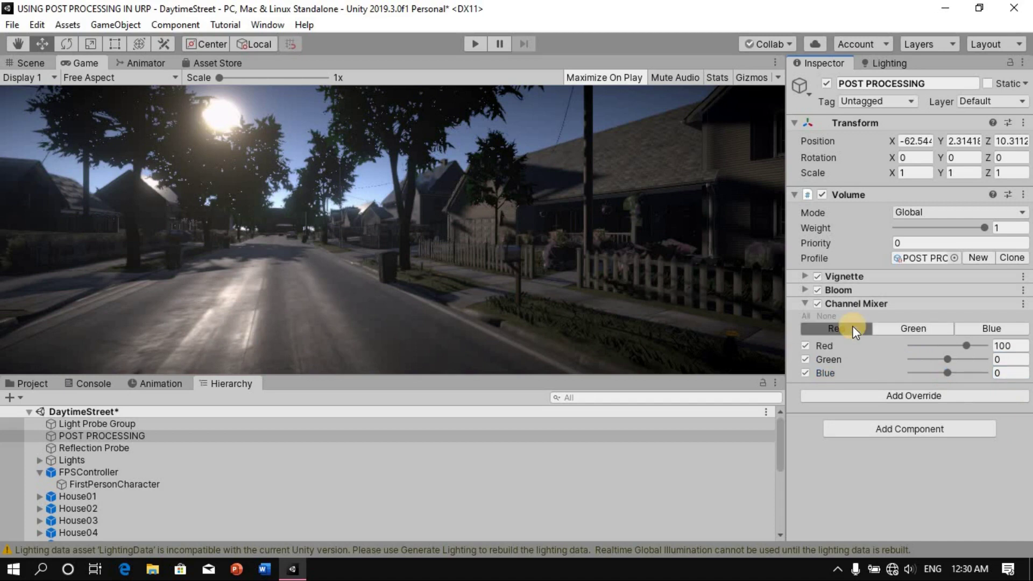
pyautogui.click(1012, 360)
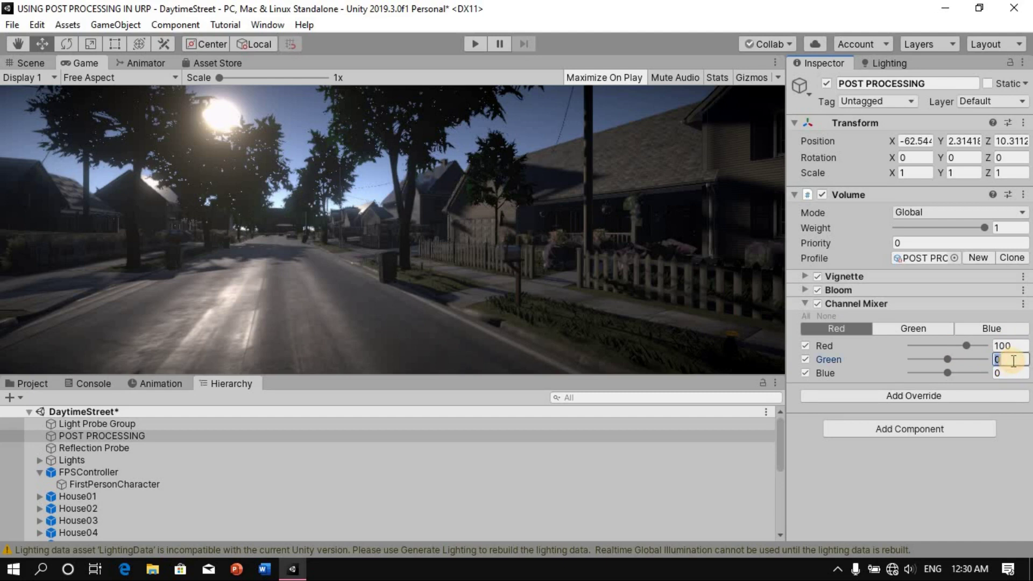
pyautogui.write('30')
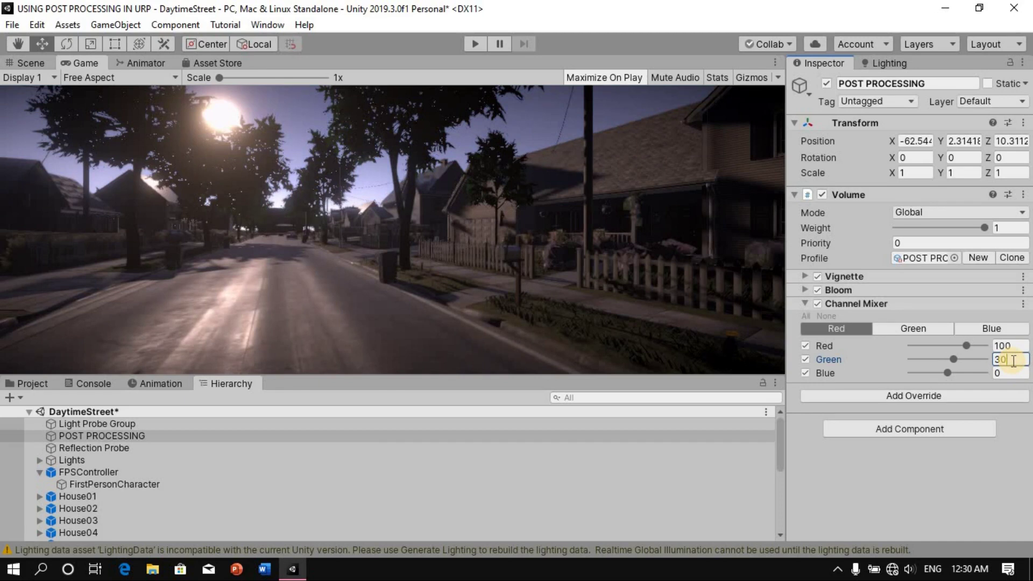
pyautogui.press('BackSpace')
pyautogui.write('9')
pyautogui.press('BackSpace')
pyautogui.press('BackSpace')
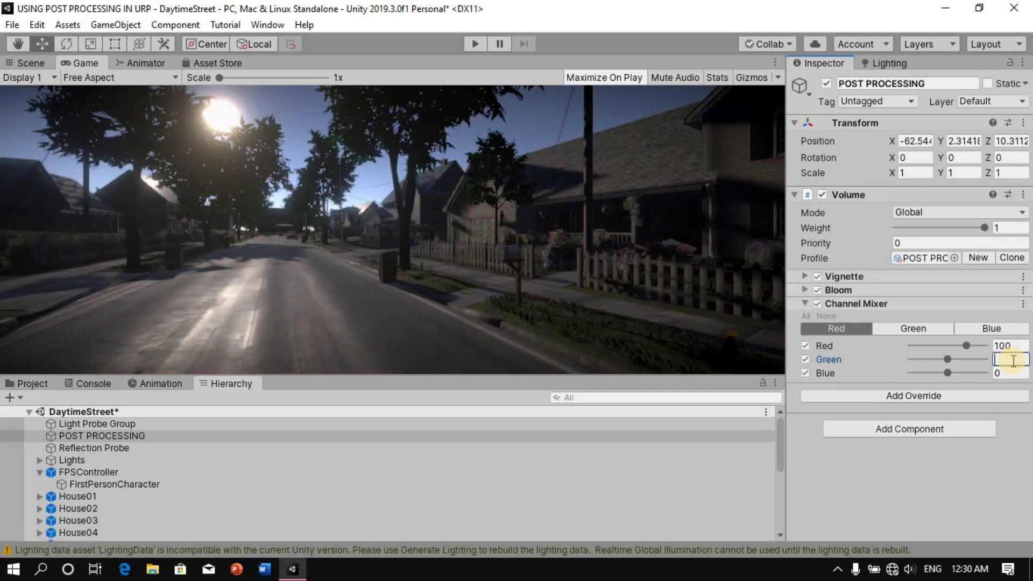
pyautogui.write('40')
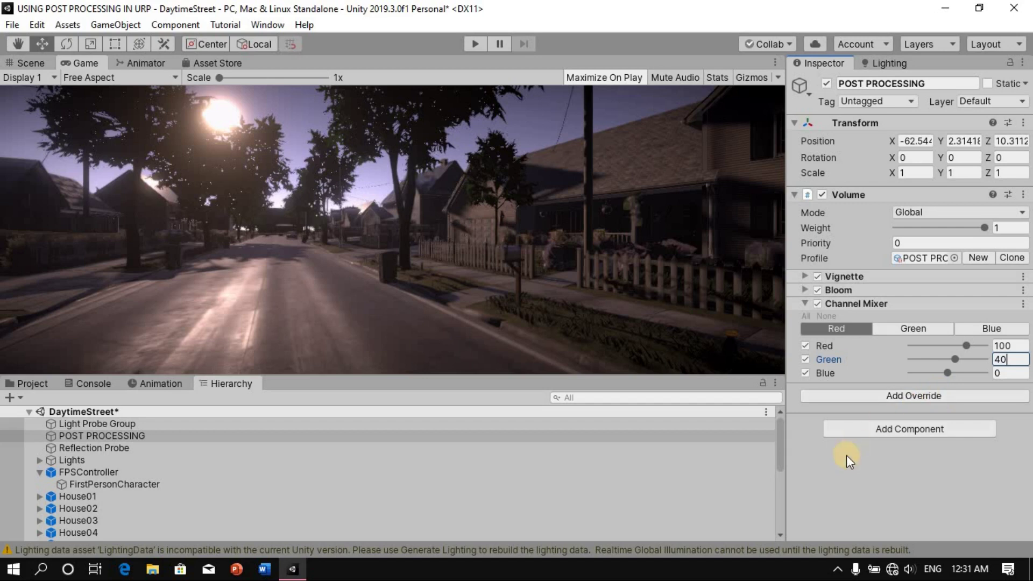
# Step: Collapse Channel Mixer and add a Color Adjustments override with all parameters enabled
pyautogui.click(805, 304)
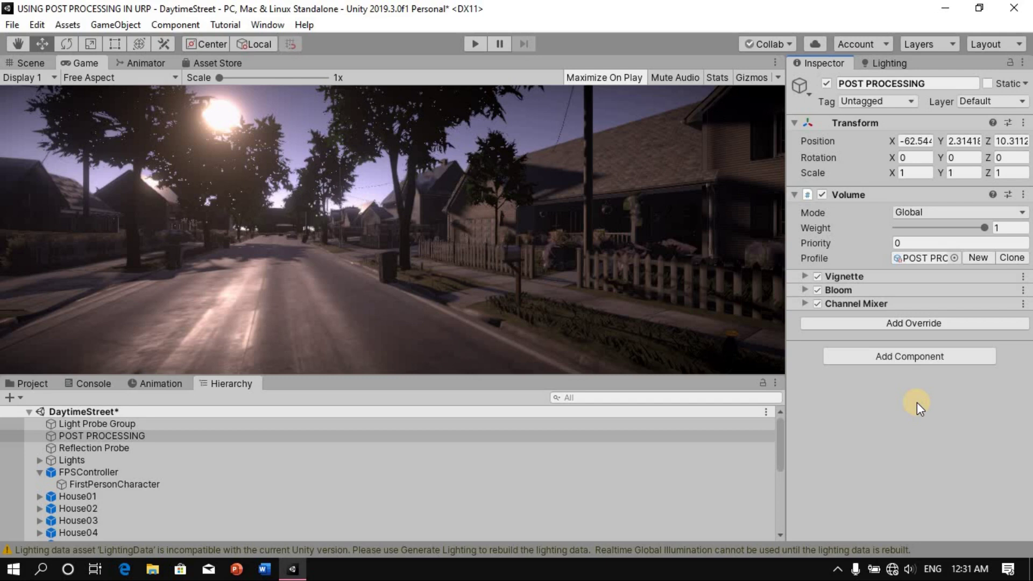
pyautogui.click(911, 323)
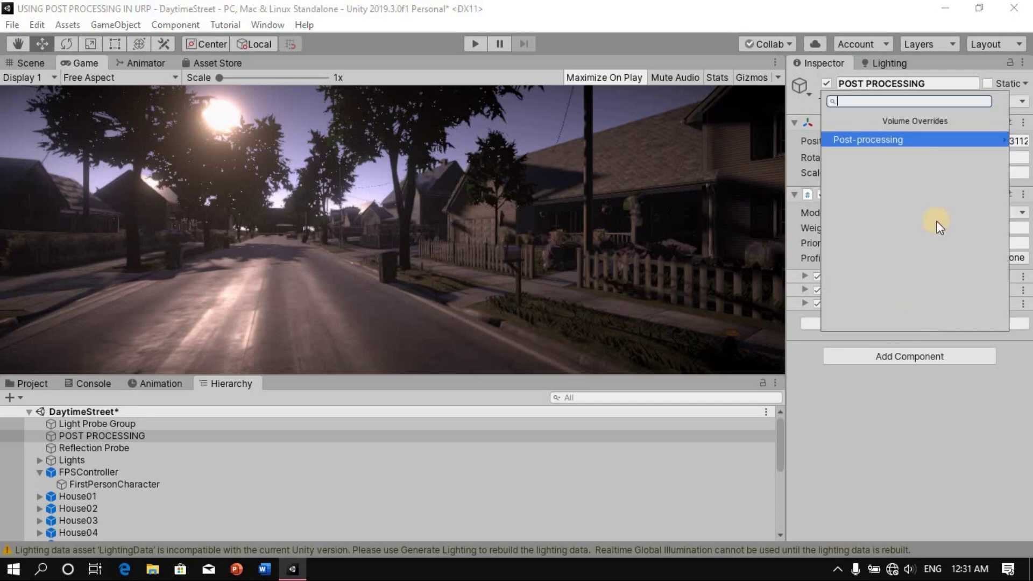
pyautogui.click(881, 139)
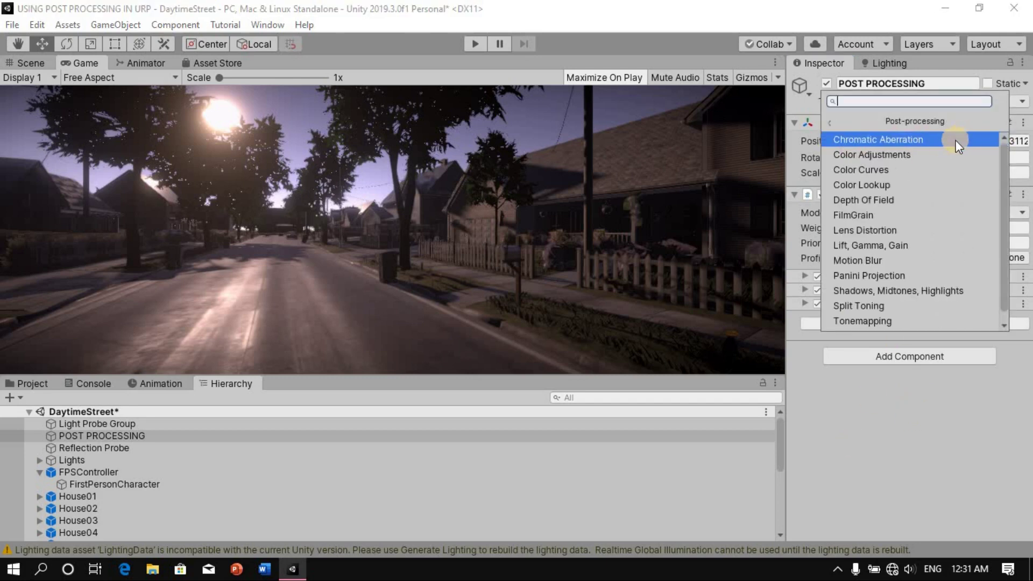
pyautogui.click(886, 154)
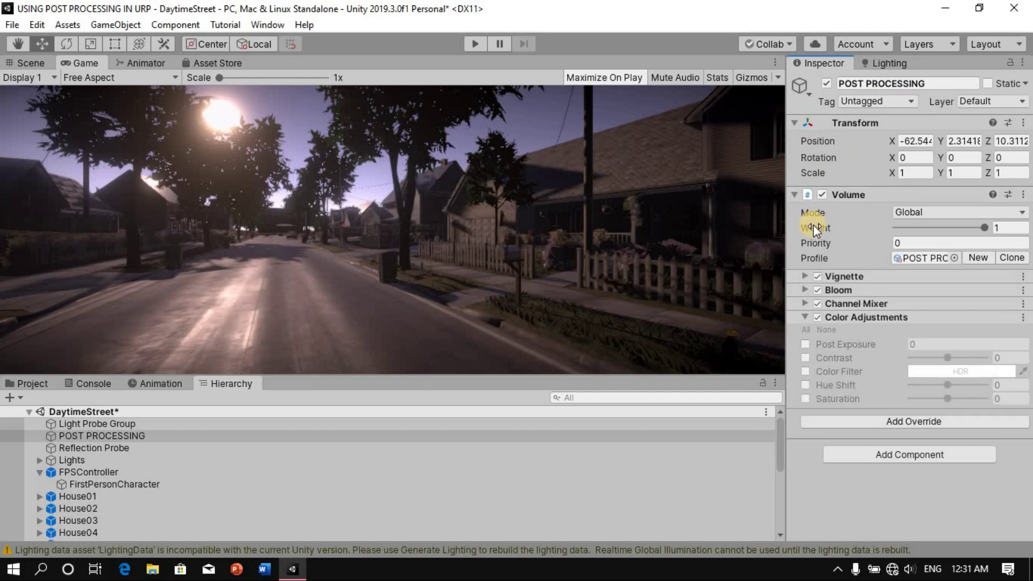
pyautogui.click(805, 329)
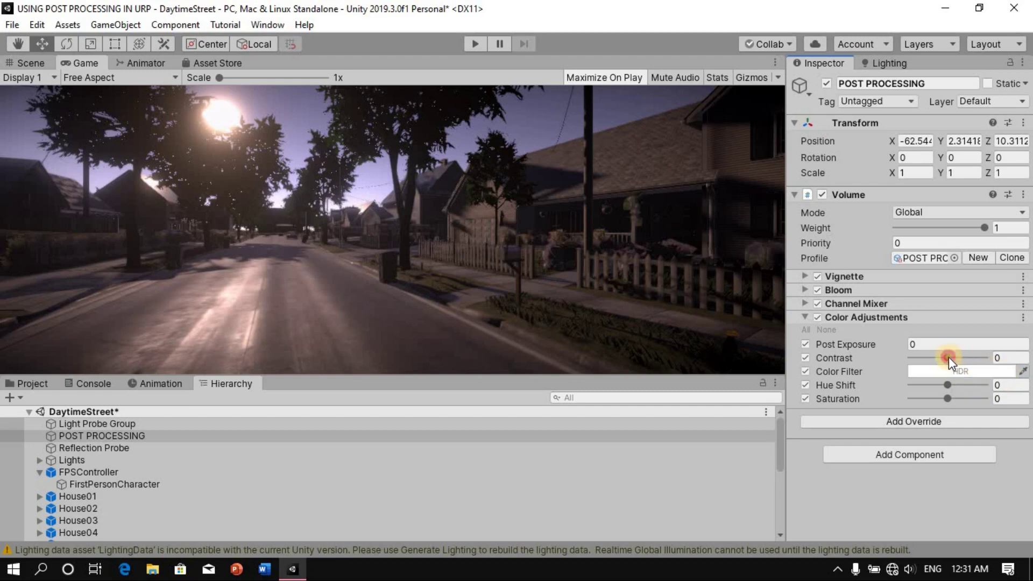
# Step: Set the Color Adjustments Contrast to 1.70
pyautogui.moveTo(948, 357)
pyautogui.mouseDown()
pyautogui.moveTo(980, 358)
pyautogui.moveTo(947, 357)
pyautogui.mouseUp()
pyautogui.click(1010, 355)
pyautogui.write('1.70')
# Step: Set the Color Adjustments Hue Shift to 4.5
pyautogui.moveTo(948, 385); pyautogui.dragTo(919, 404)
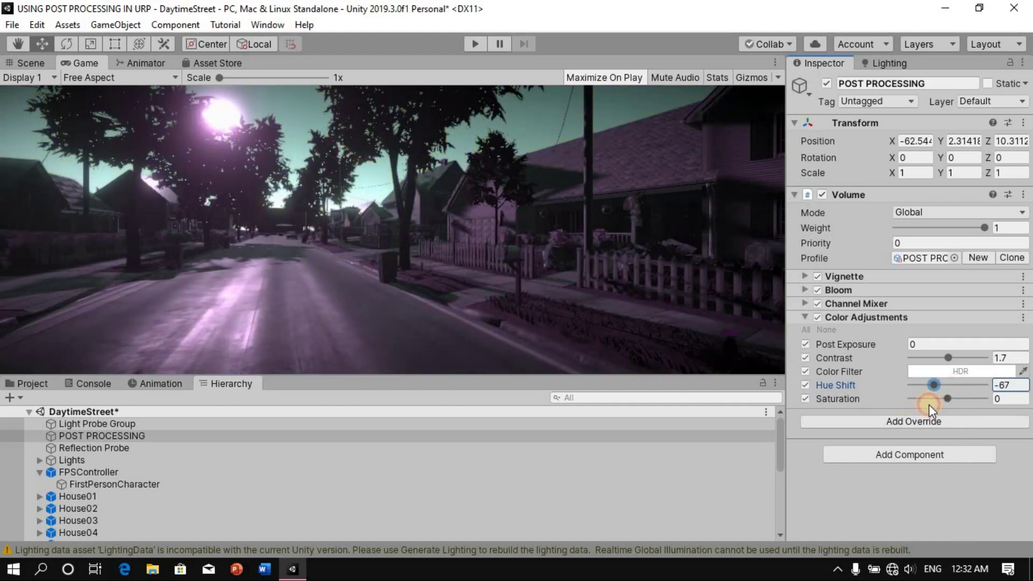
pyautogui.click(1011, 385)
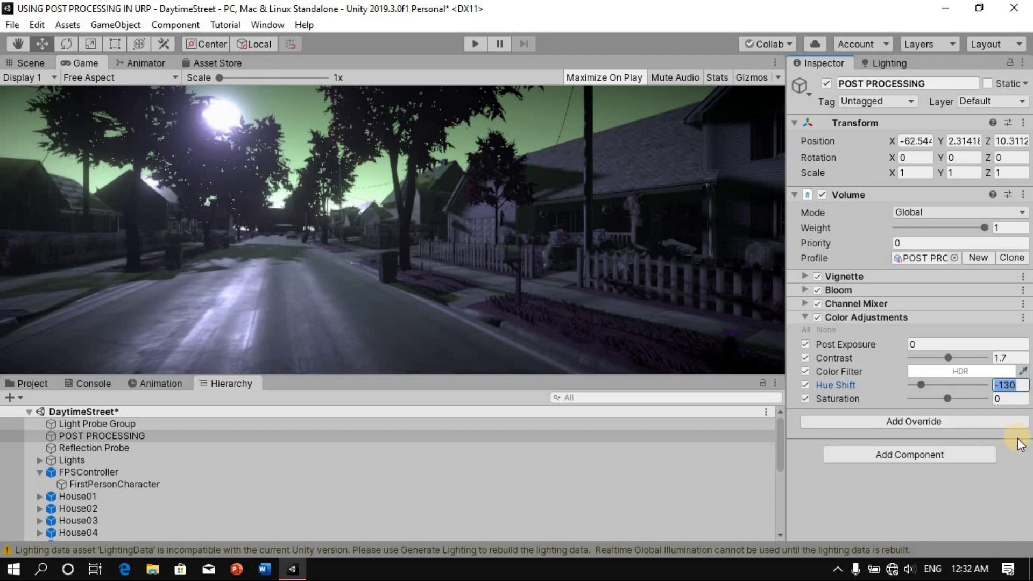
pyautogui.write('3')
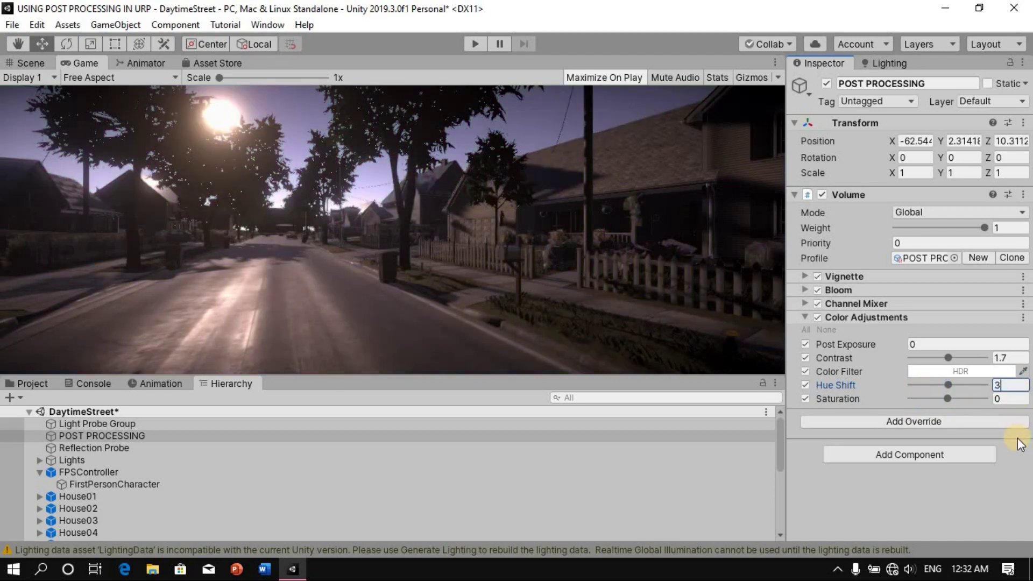
pyautogui.press('BackSpace')
pyautogui.write('4.50')
# Step: Set the Color Adjustments Saturation to 54
pyautogui.click(1010, 399)
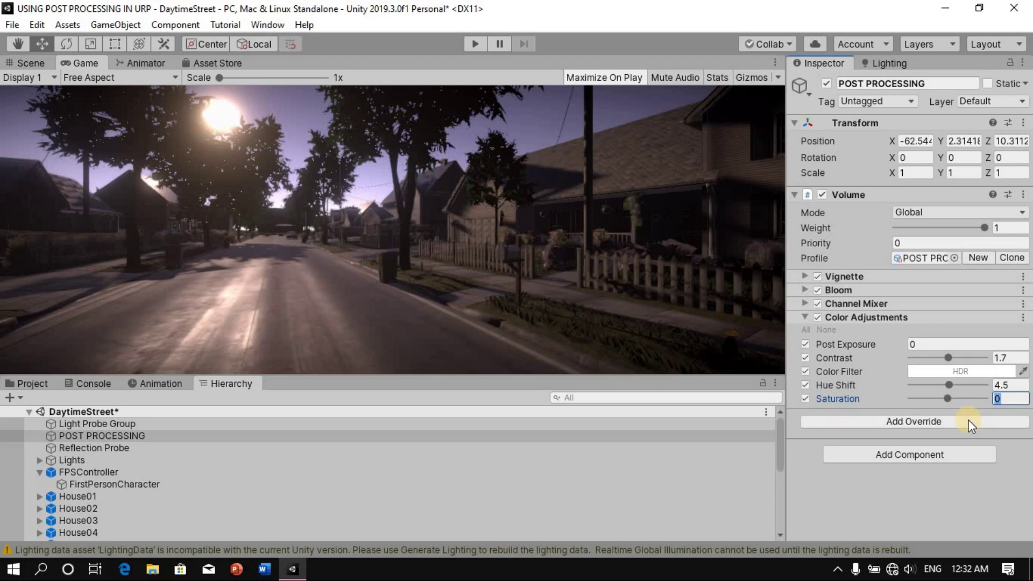
pyautogui.write('52')
pyautogui.press('BackSpace')
pyautogui.write('4')
# Step: Collapse Color Adjustments and add a Motion Blur override with all parameters enabled
pyautogui.click(803, 318)
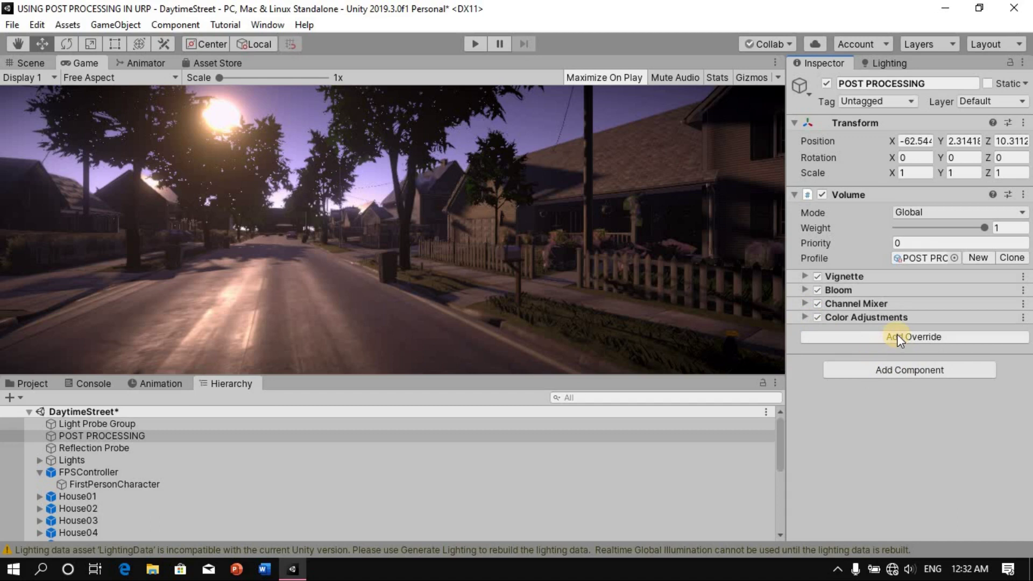
pyautogui.click(896, 338)
pyautogui.click(867, 152)
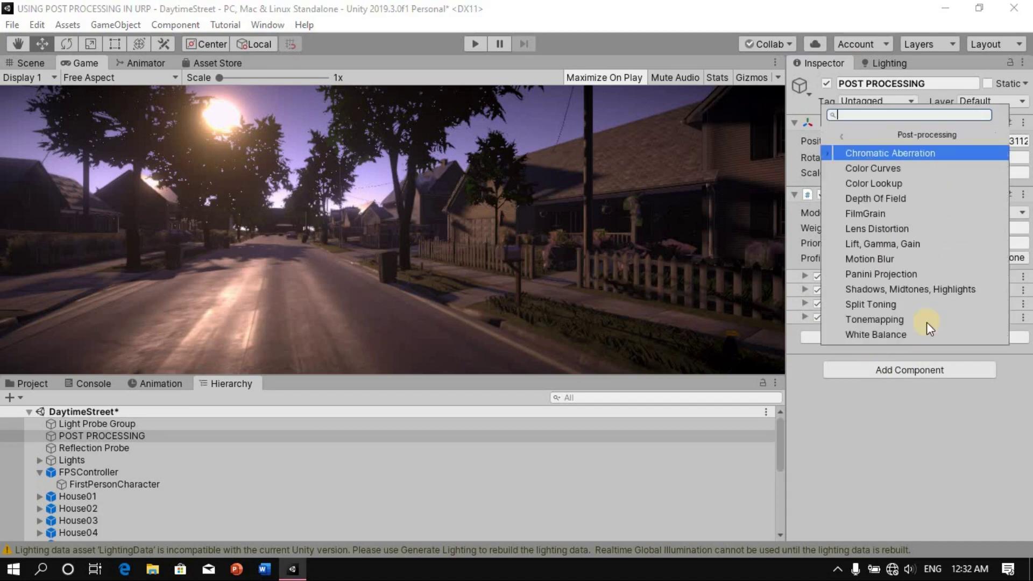
pyautogui.click(877, 262)
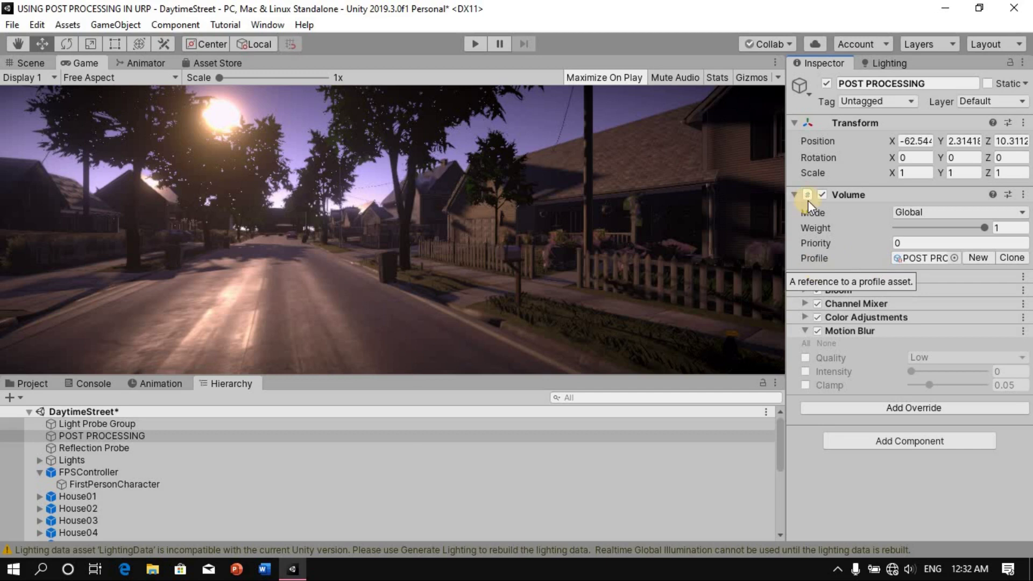
pyautogui.click(807, 342)
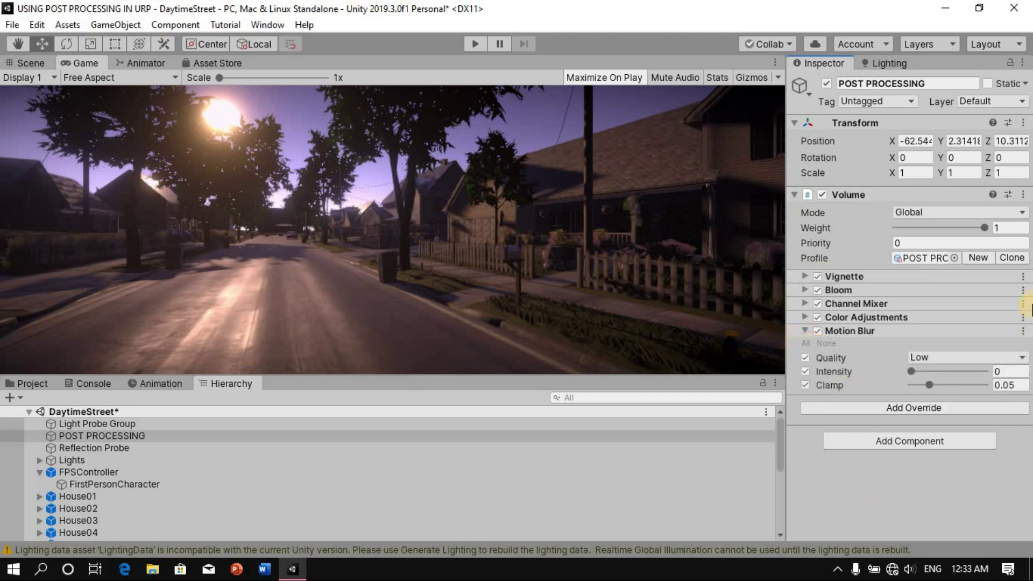
# Step: Set Motion Blur Quality to High and Intensity to 0.25, then collapse it
pyautogui.click(1021, 357)
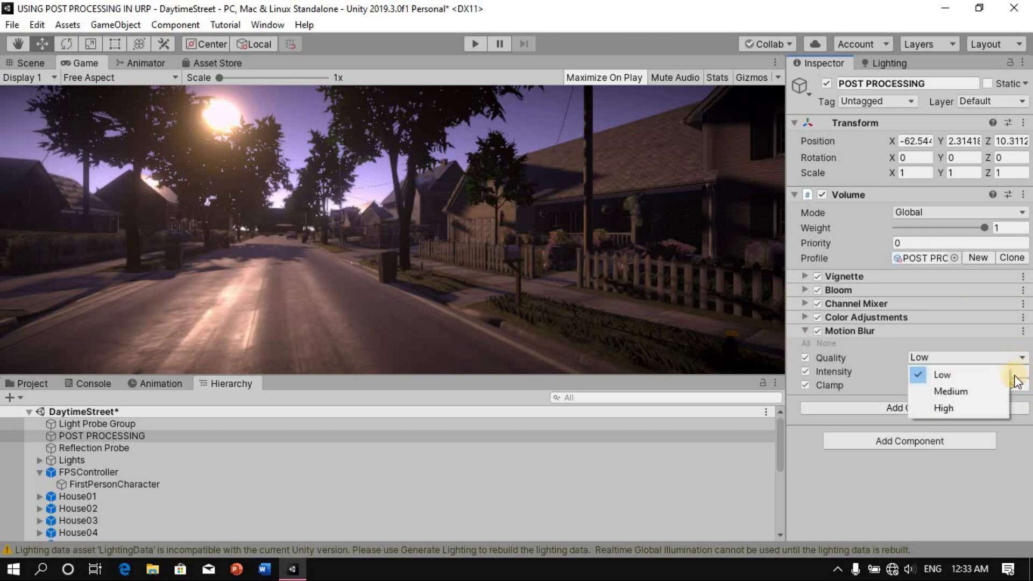
pyautogui.click(960, 408)
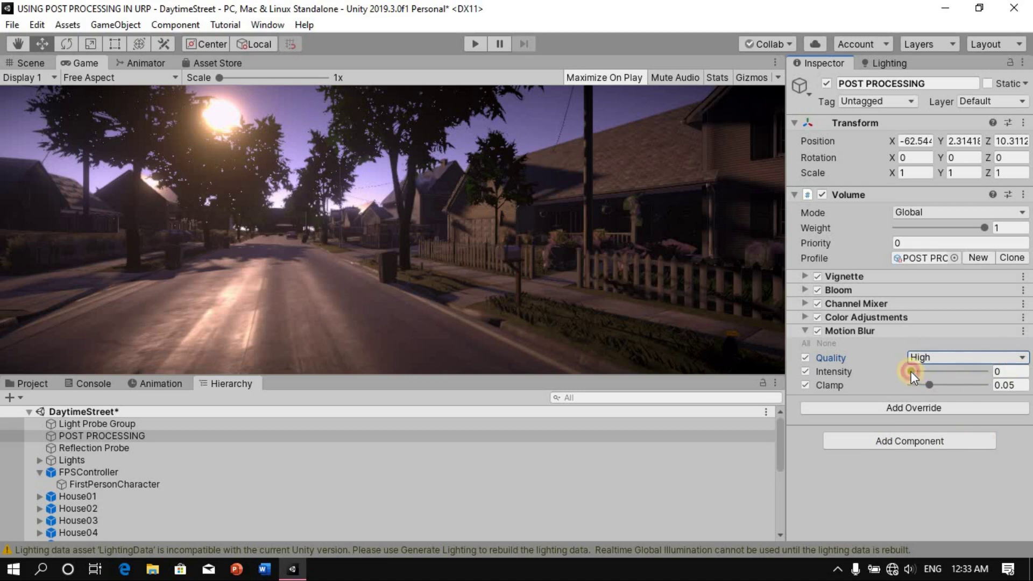
pyautogui.moveTo(911, 372)
pyautogui.mouseDown()
pyautogui.moveTo(934, 373)
pyautogui.moveTo(923, 377)
pyautogui.mouseUp()
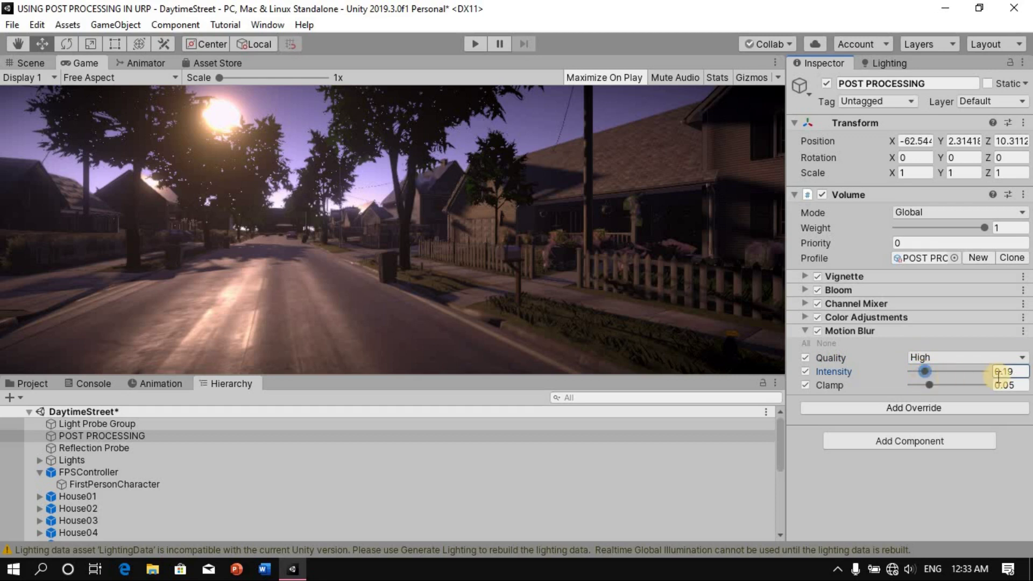
pyautogui.click(1005, 371)
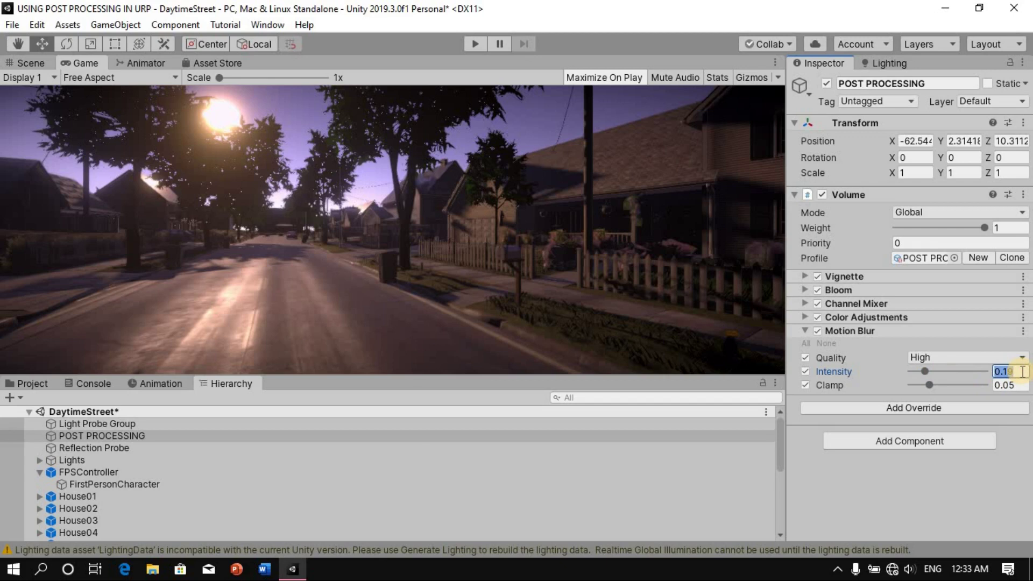
pyautogui.write('0.250')
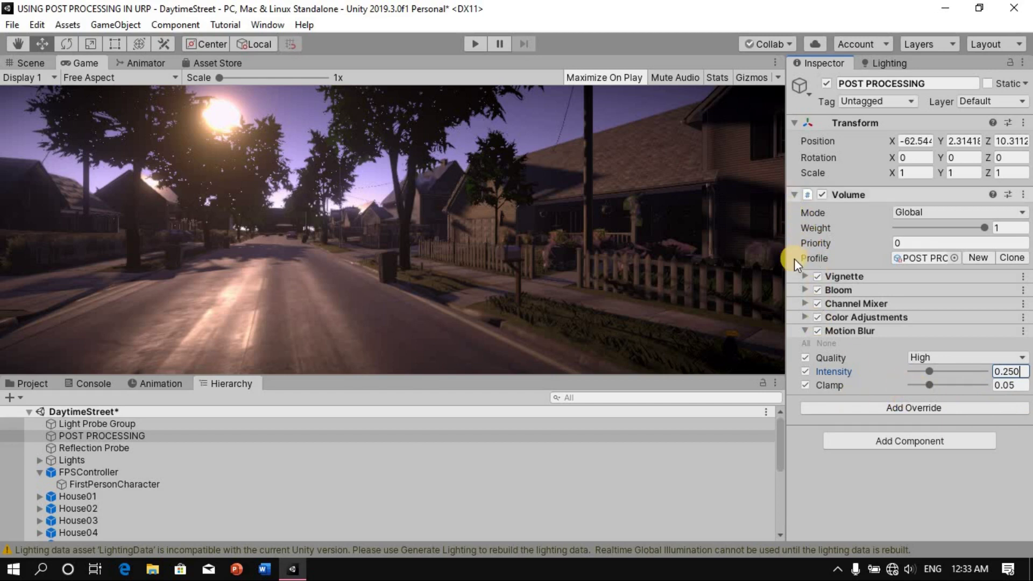
pyautogui.click(805, 331)
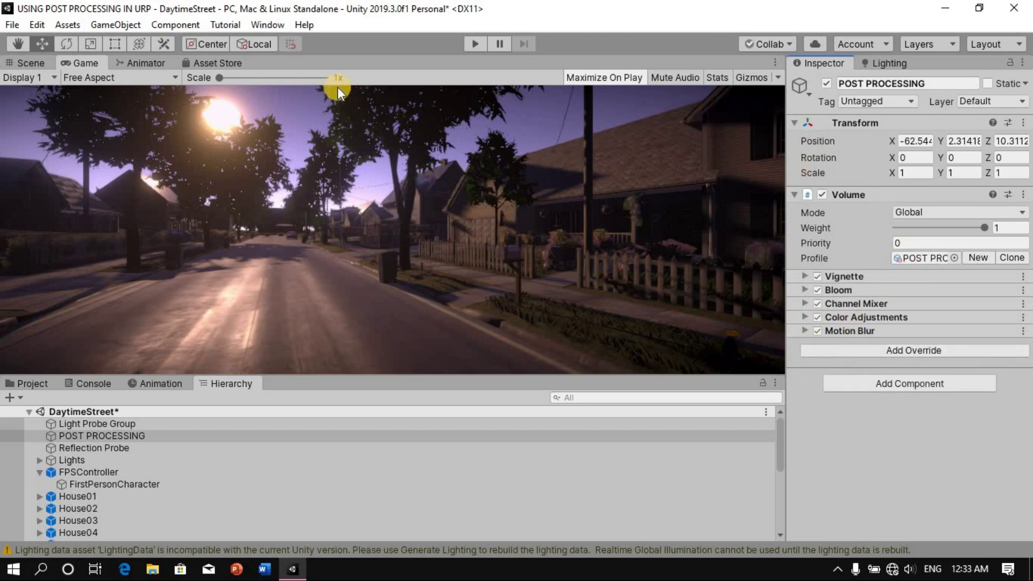
pyautogui.click(475, 45)
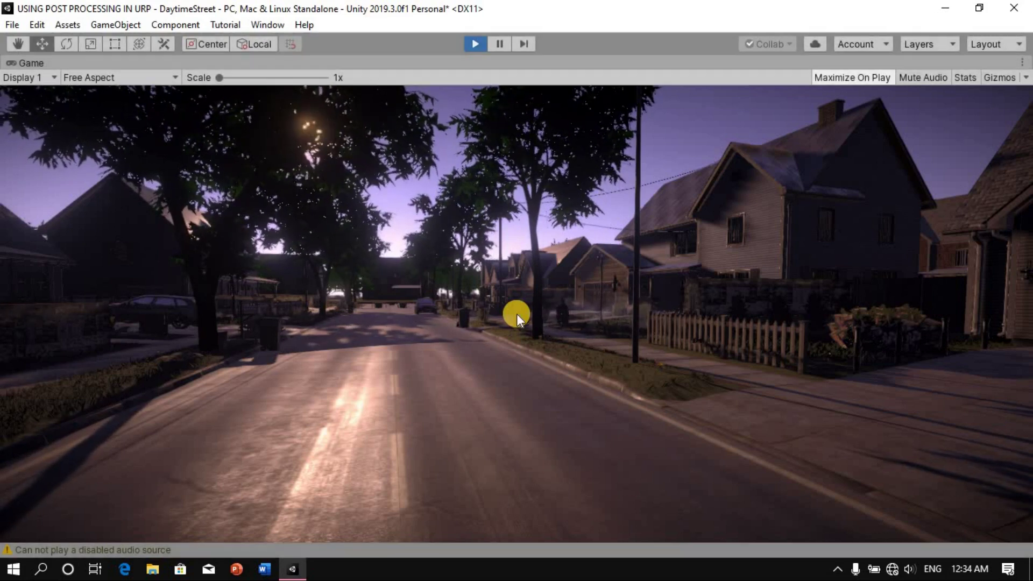
pyautogui.hotkey('ctrl', 'p')
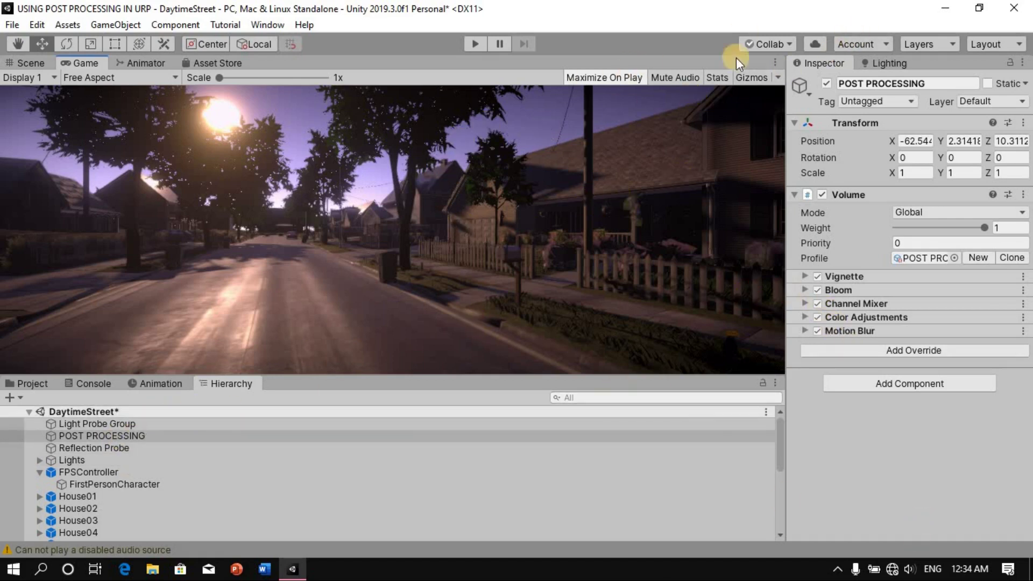
# Step: Enable Fog under the Lighting settings' Other Settings (Exponential Squared, density 0.01)
pyautogui.click(901, 64)
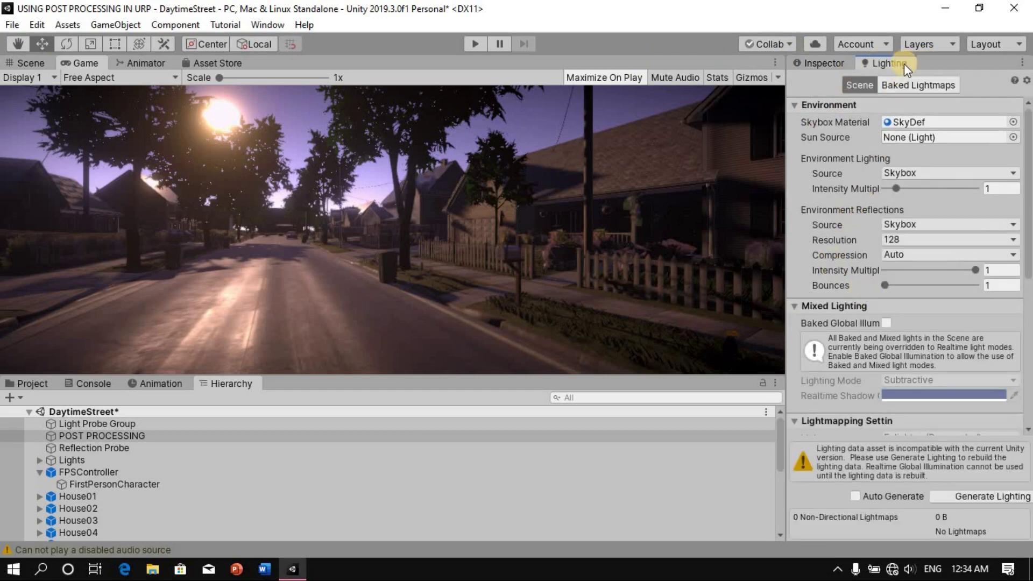
pyautogui.click(264, 24)
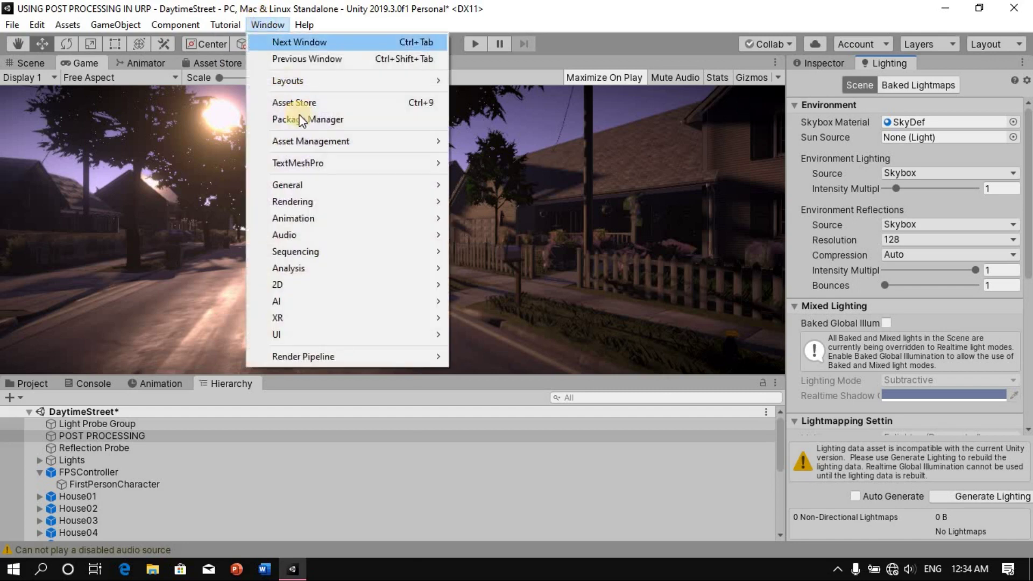
pyautogui.moveTo(392, 202)
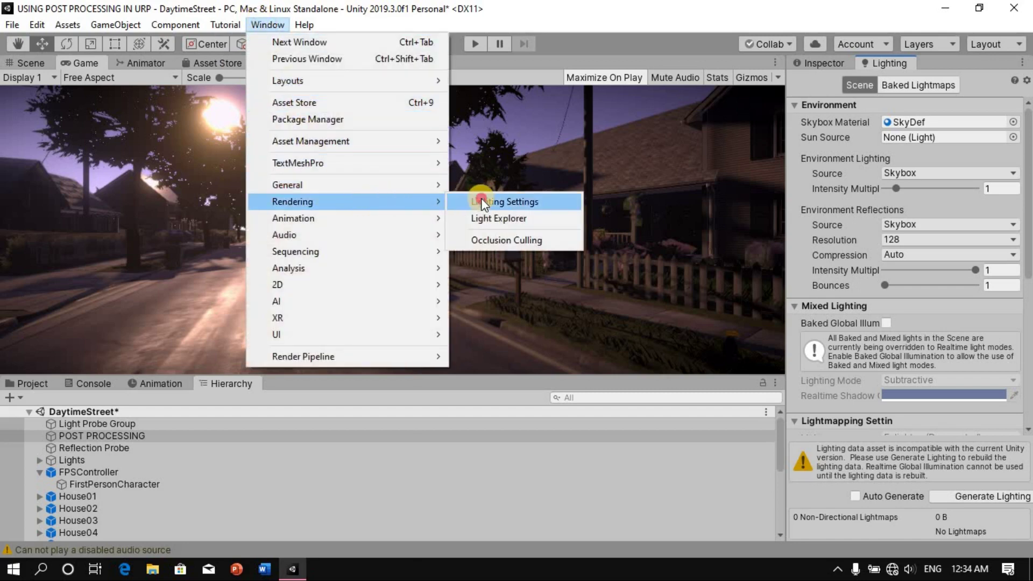
pyautogui.click(481, 201)
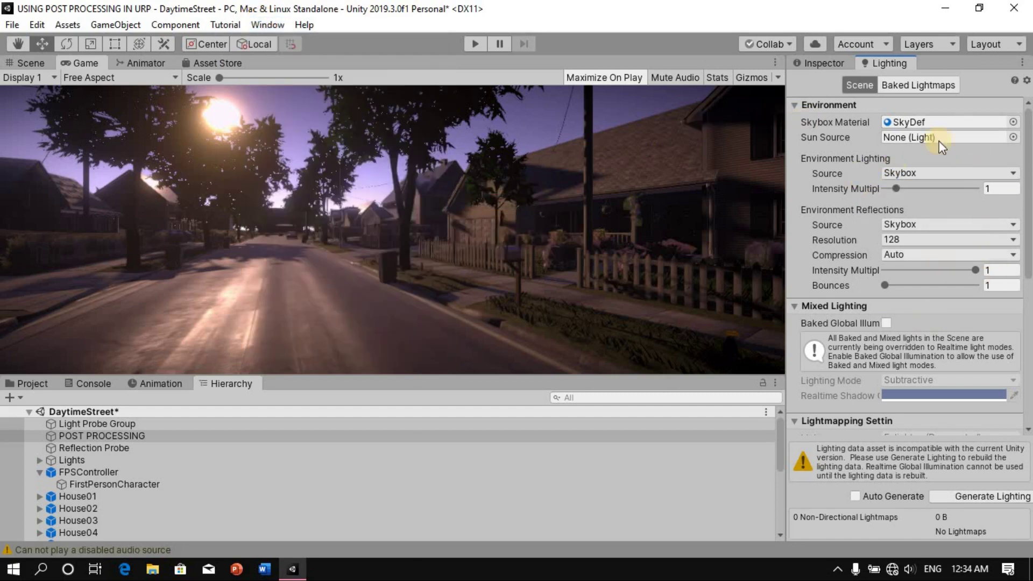
pyautogui.scroll(-10, 861, 279)
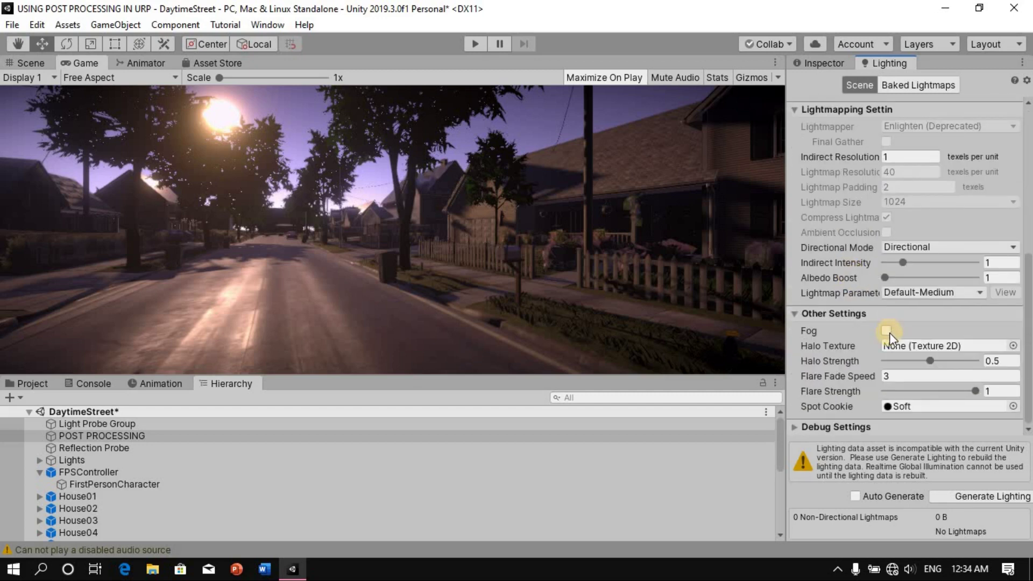
pyautogui.click(886, 331)
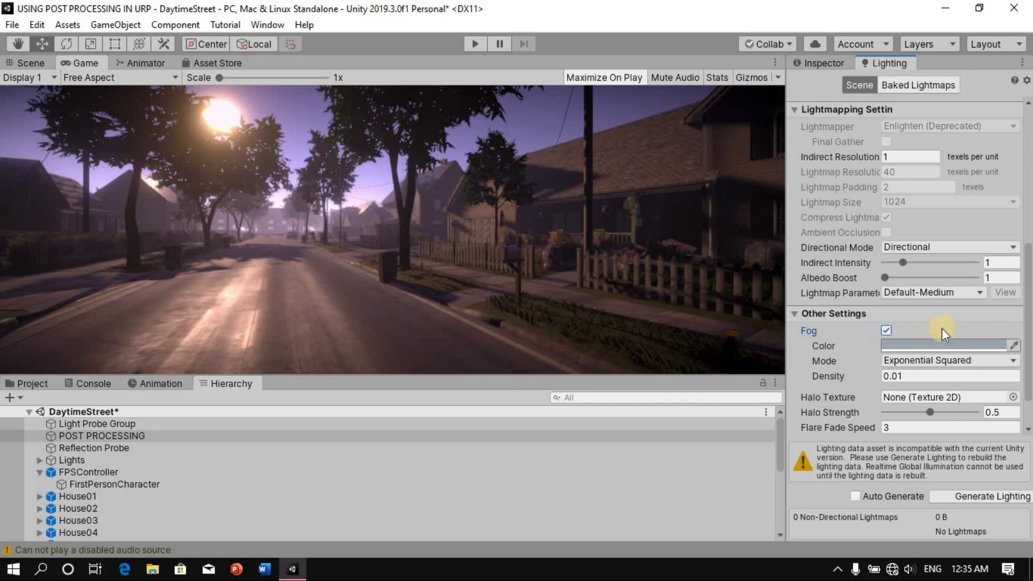
pyautogui.click(839, 65)
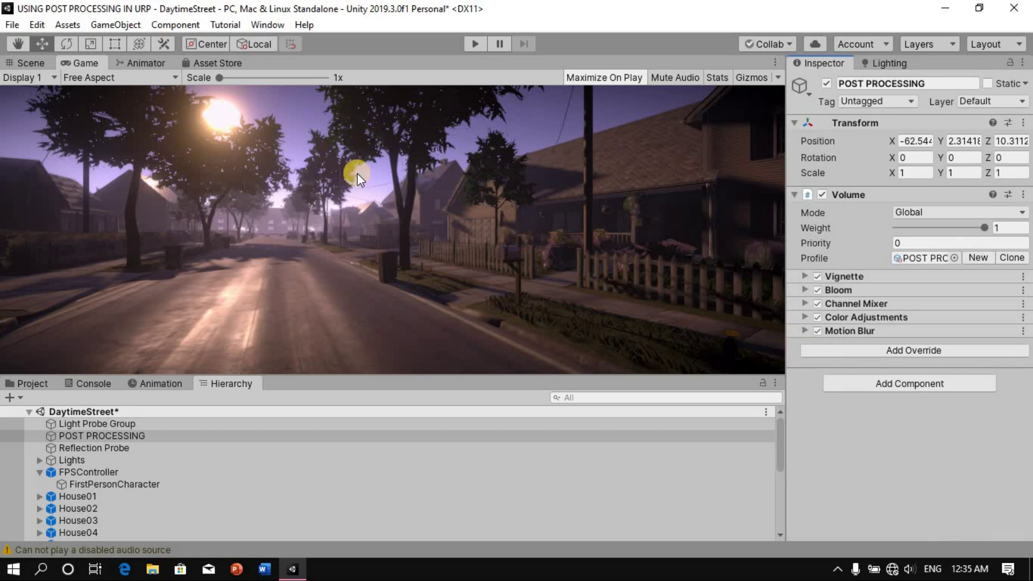